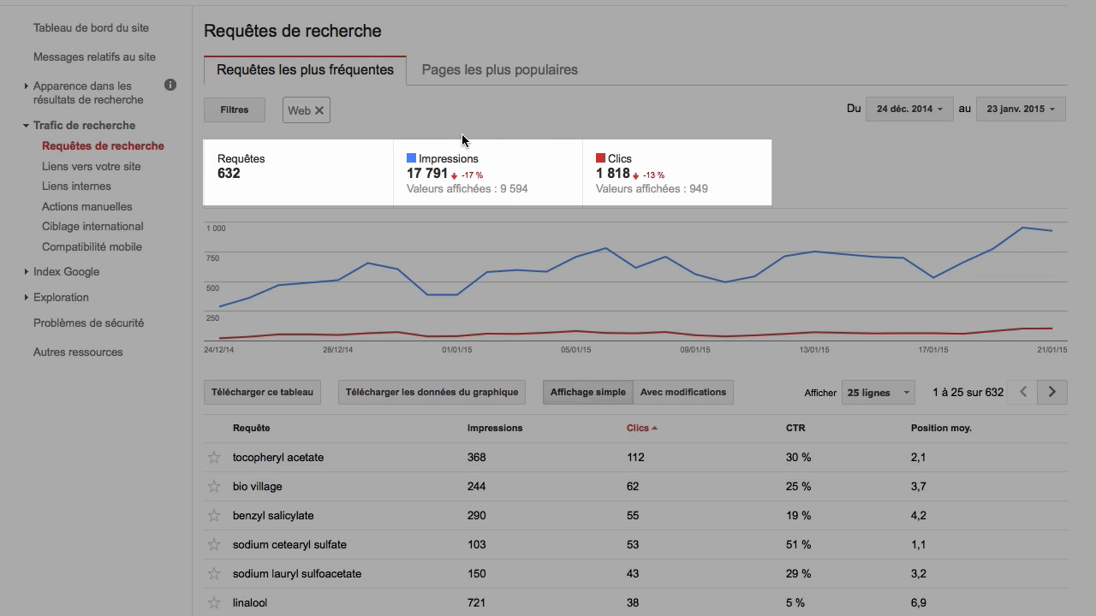
Examine the query, impression and click totals and the daily traffic chart of the search queries report.
{"action": "scroll", "coordinate": [421, 176], "scroll_direction": "down", "scroll_amount": 1}
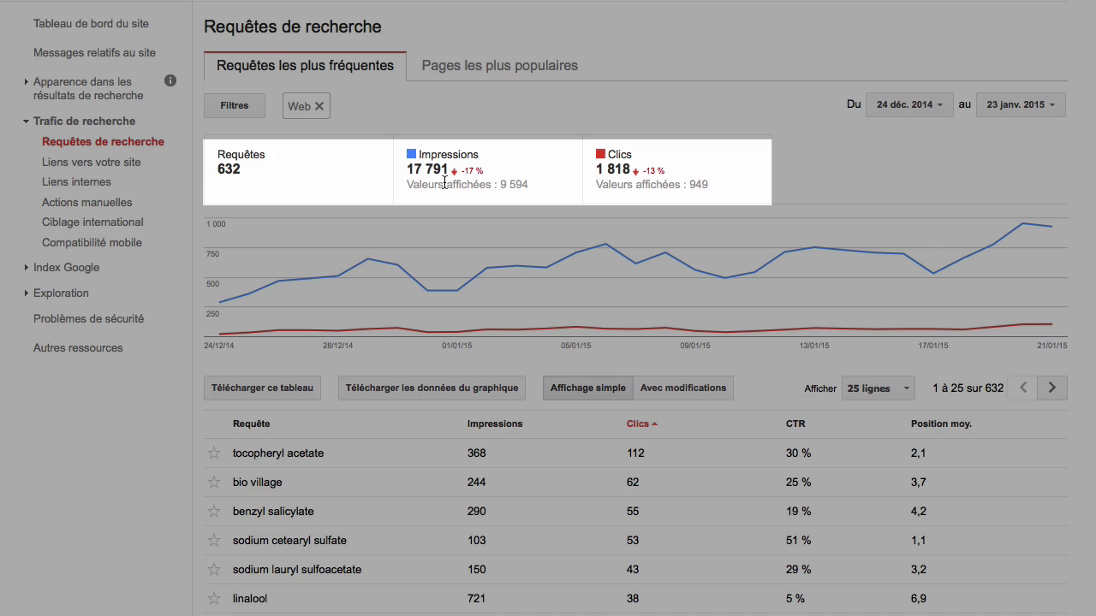
{"action": "double_click", "coordinate": [517, 182]}
{"action": "left_click", "coordinate": [487, 183]}
{"action": "mouse_move", "coordinate": [348, 224]}
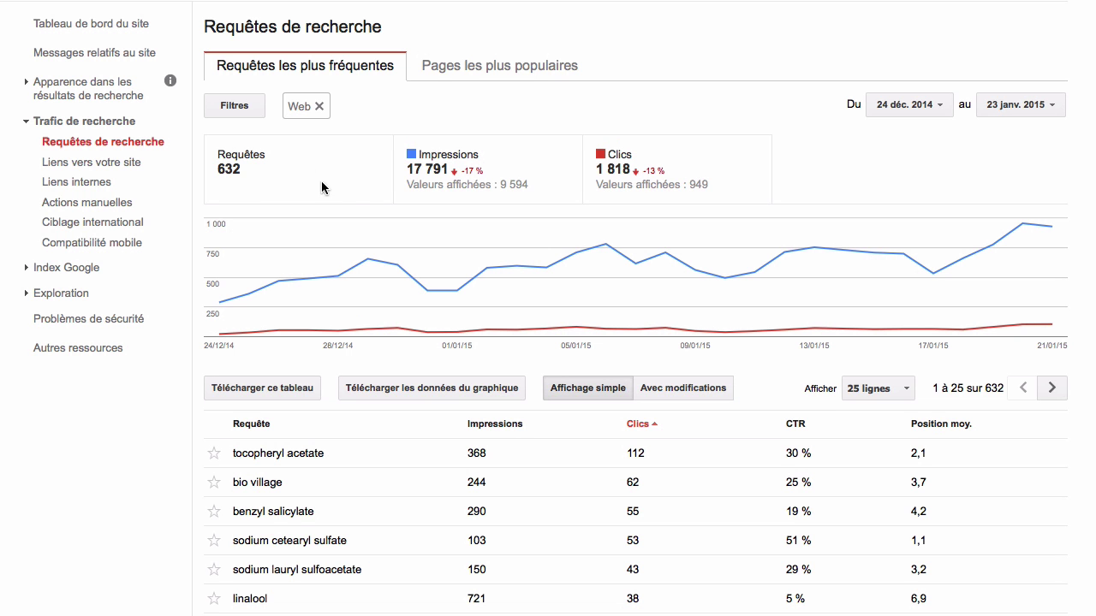
{"action": "mouse_move", "coordinate": [338, 307]}
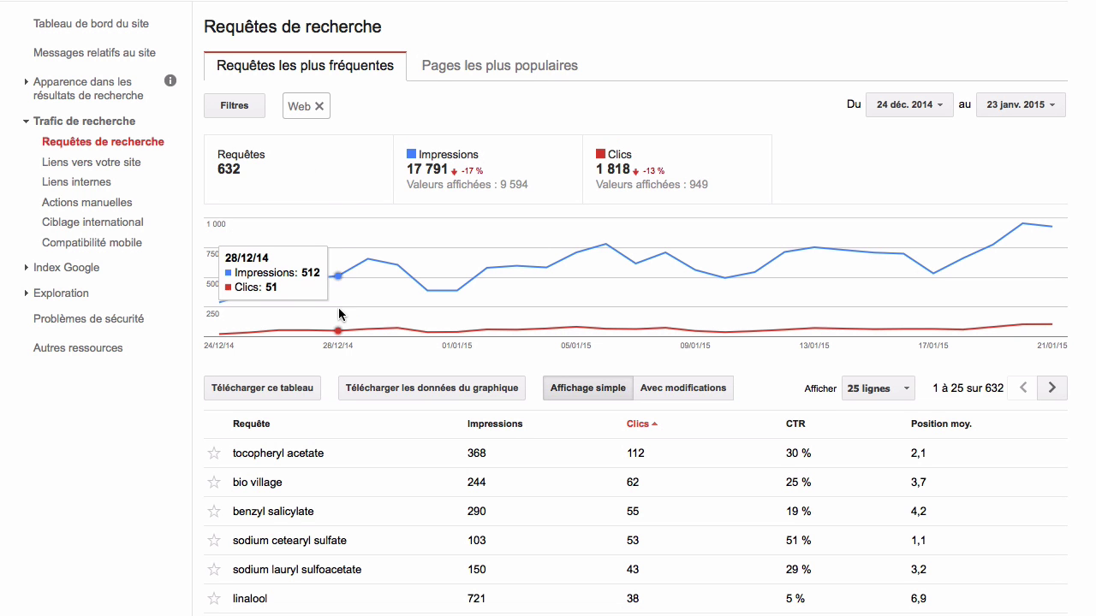
{"action": "scroll", "coordinate": [335, 321], "scroll_direction": "down", "scroll_amount": 4}
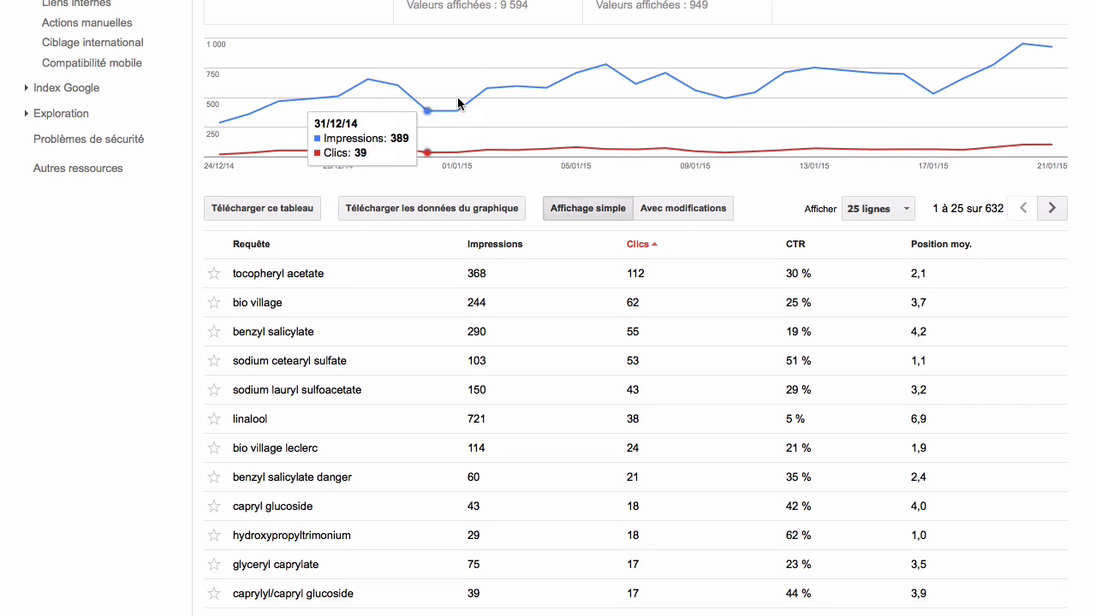
{"action": "scroll", "coordinate": [946, 44], "scroll_direction": "up", "scroll_amount": 4}
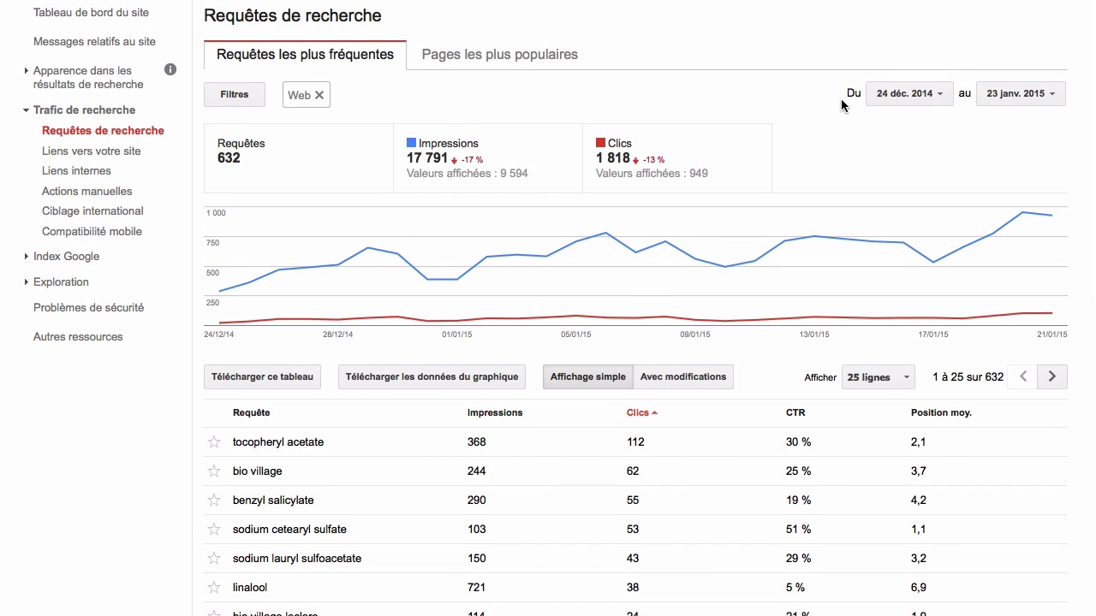
{"action": "scroll", "coordinate": [840, 99], "scroll_direction": "down", "scroll_amount": 1}
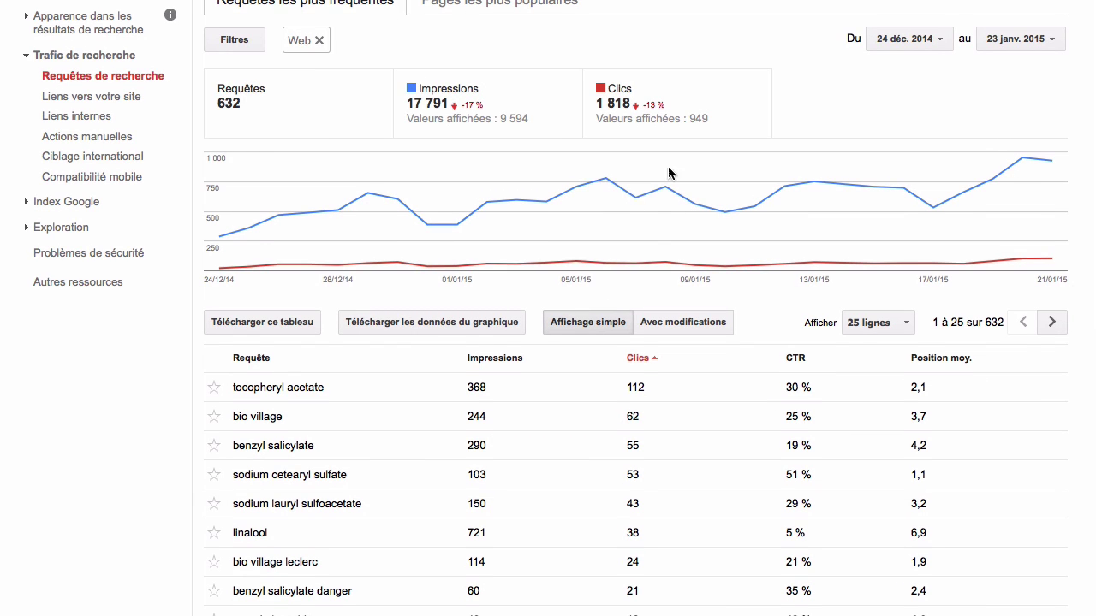
Sort the table of most frequent queries by impressions and compare the impressions with the clicks.
{"action": "scroll", "coordinate": [473, 242], "scroll_direction": "down", "scroll_amount": 3}
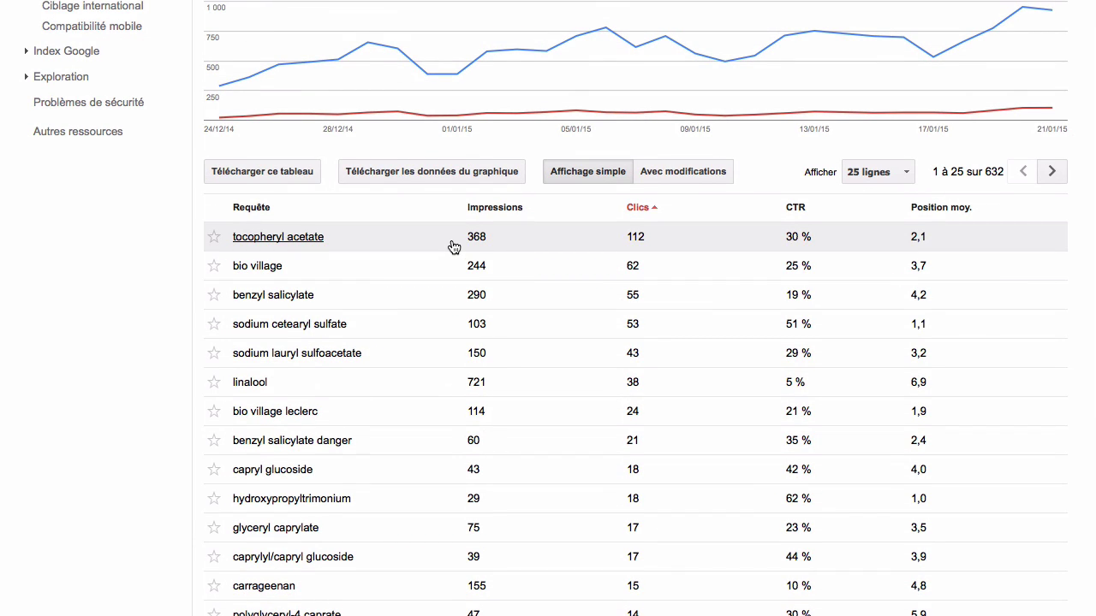
{"action": "scroll", "coordinate": [445, 248], "scroll_direction": "up", "scroll_amount": 1}
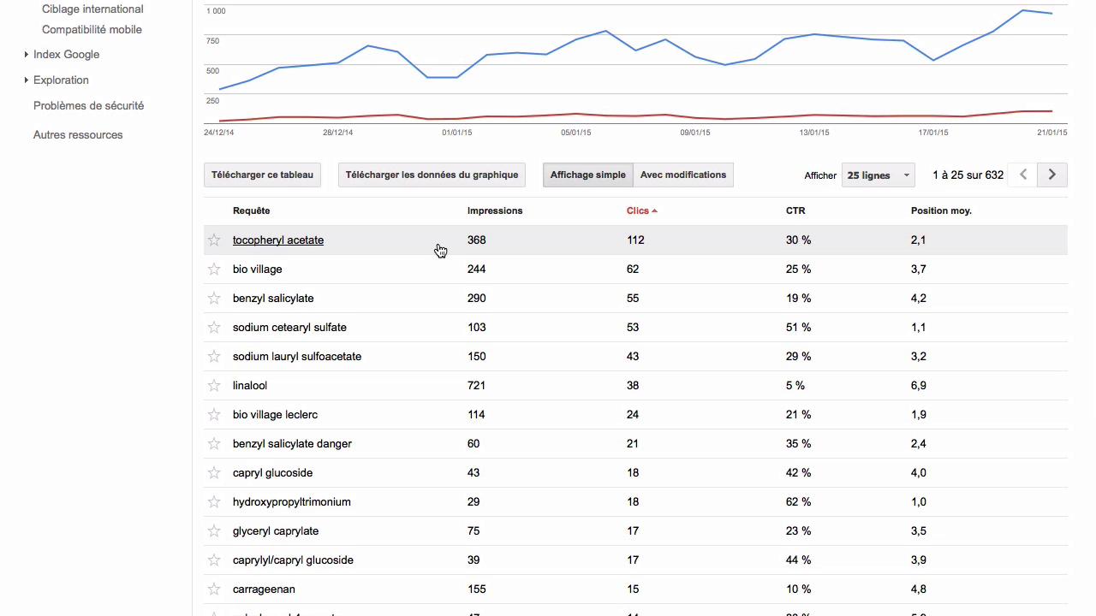
{"action": "left_click", "coordinate": [500, 211]}
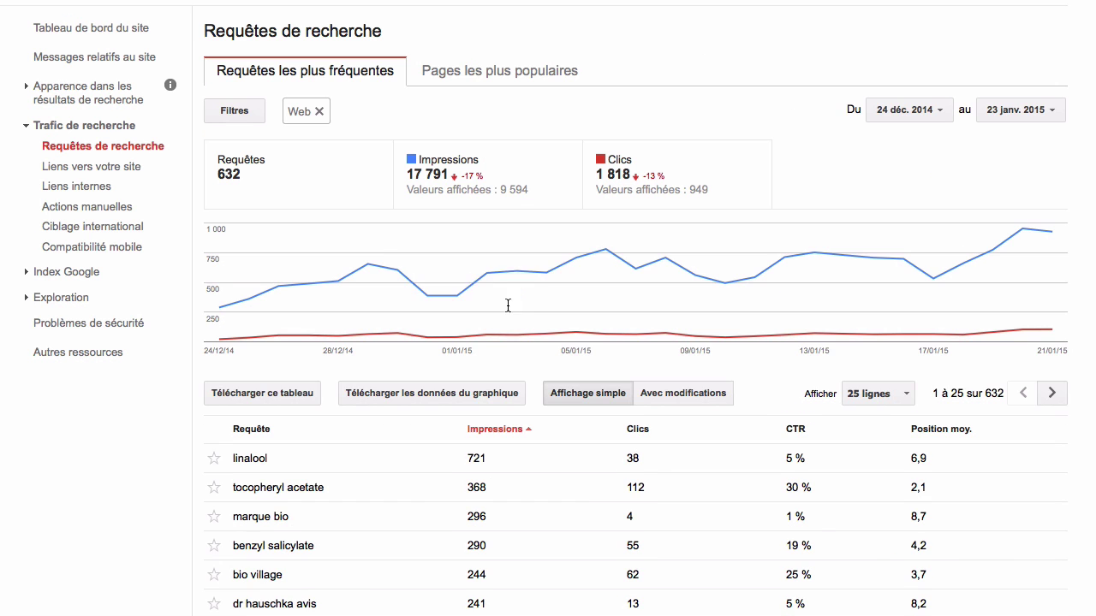
{"action": "scroll", "coordinate": [506, 306], "scroll_direction": "down", "scroll_amount": 5}
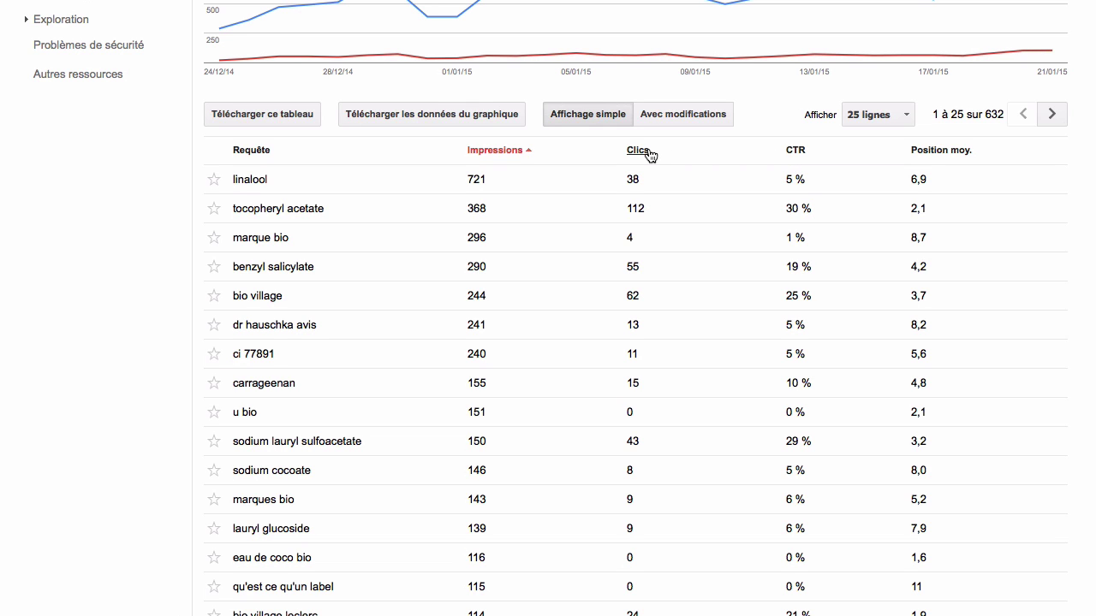
{"action": "scroll", "coordinate": [565, 154], "scroll_direction": "up", "scroll_amount": 1}
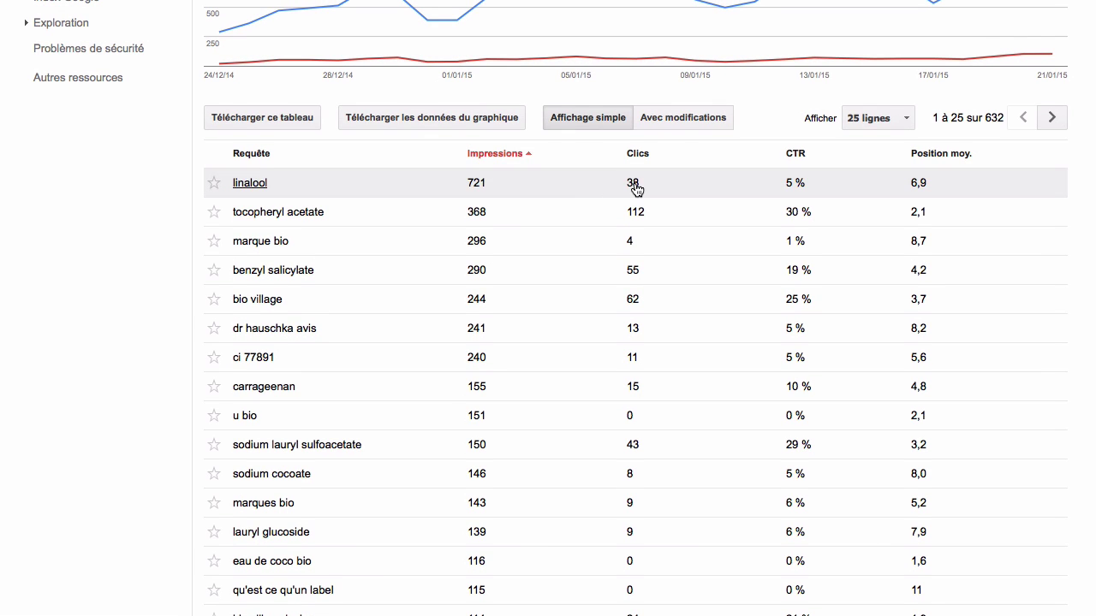
{"action": "scroll", "coordinate": [814, 433], "scroll_direction": "up", "scroll_amount": 2}
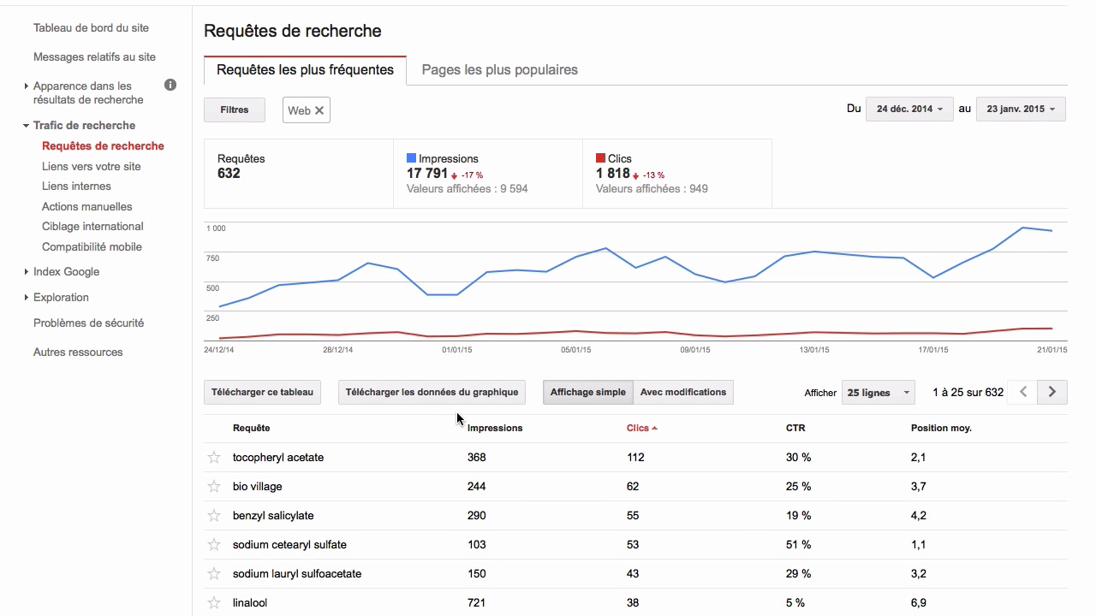
Open the details of the query "tocopheryl acetate", review its page and search positions, and return to the query list.
{"action": "scroll", "coordinate": [481, 441], "scroll_direction": "down", "scroll_amount": 3}
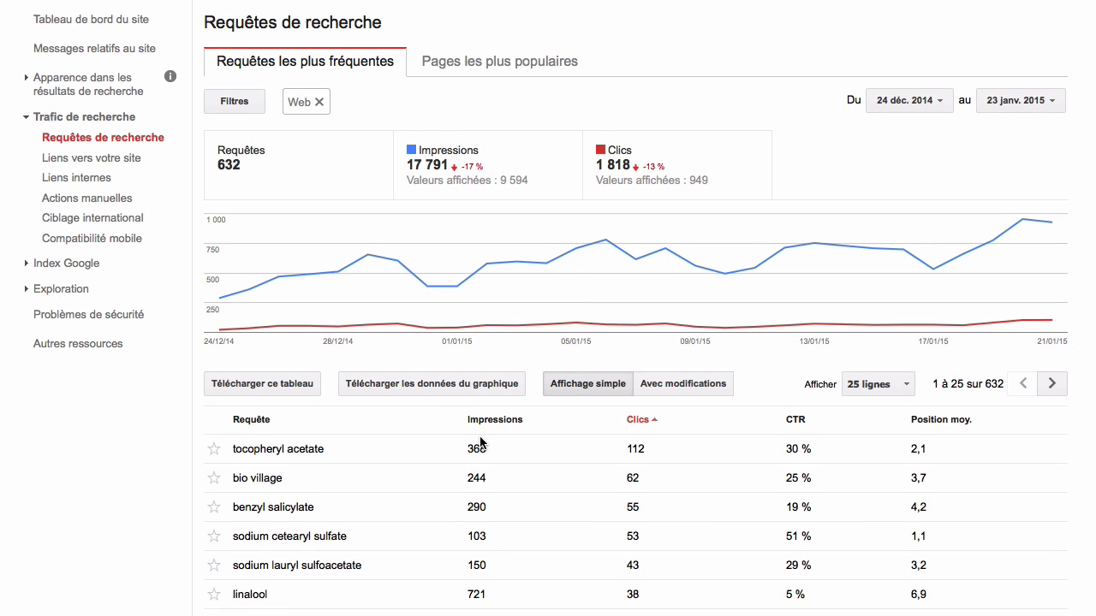
{"action": "left_click", "coordinate": [291, 307]}
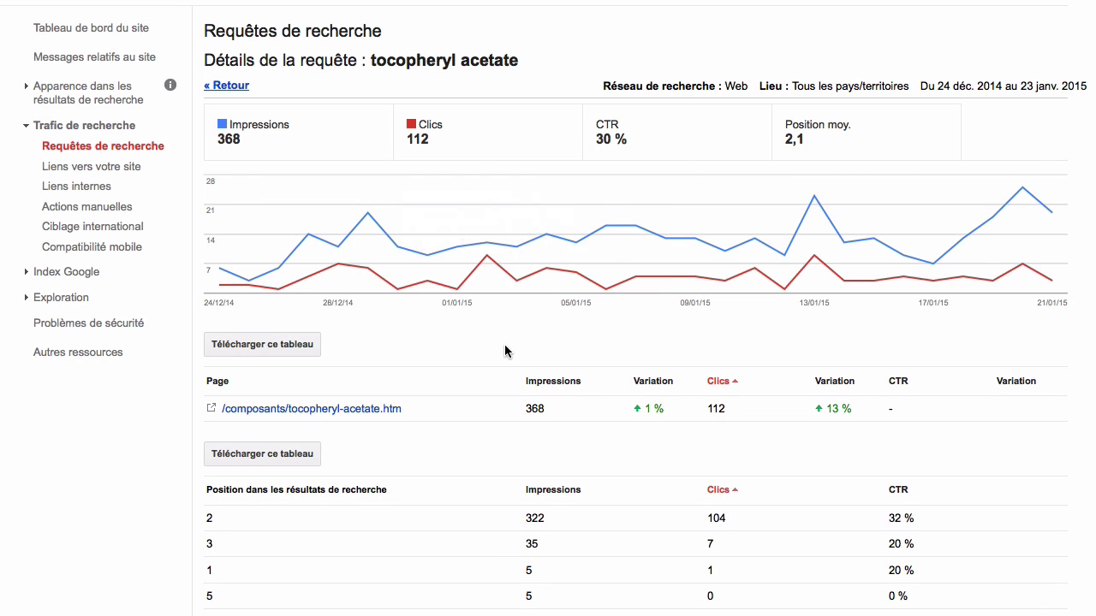
{"action": "scroll", "coordinate": [485, 349], "scroll_direction": "down", "scroll_amount": 1}
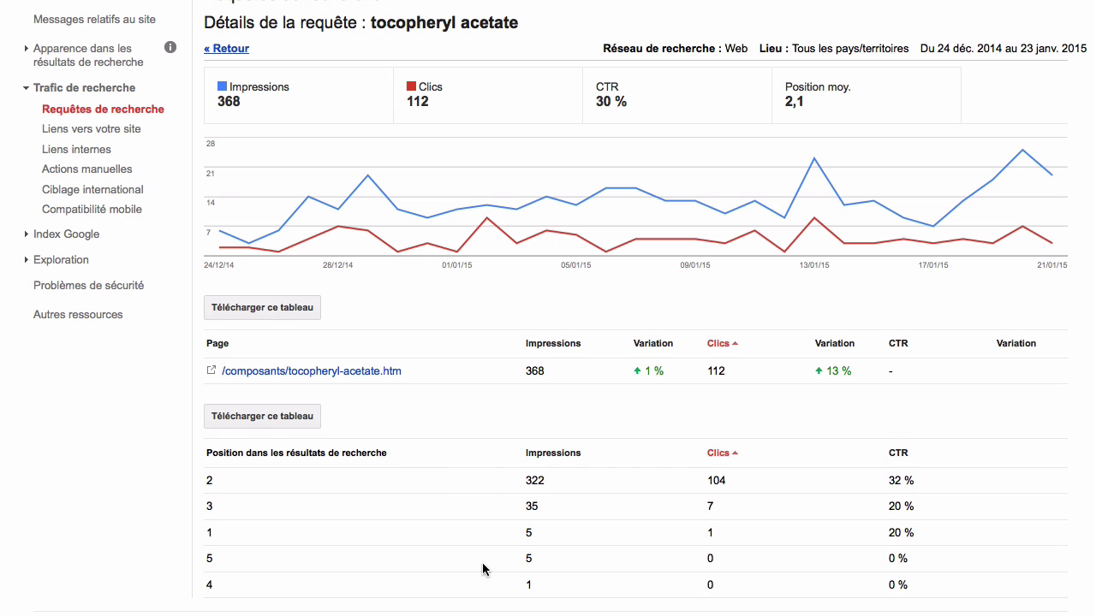
{"action": "scroll", "coordinate": [601, 495], "scroll_direction": "up", "scroll_amount": 1}
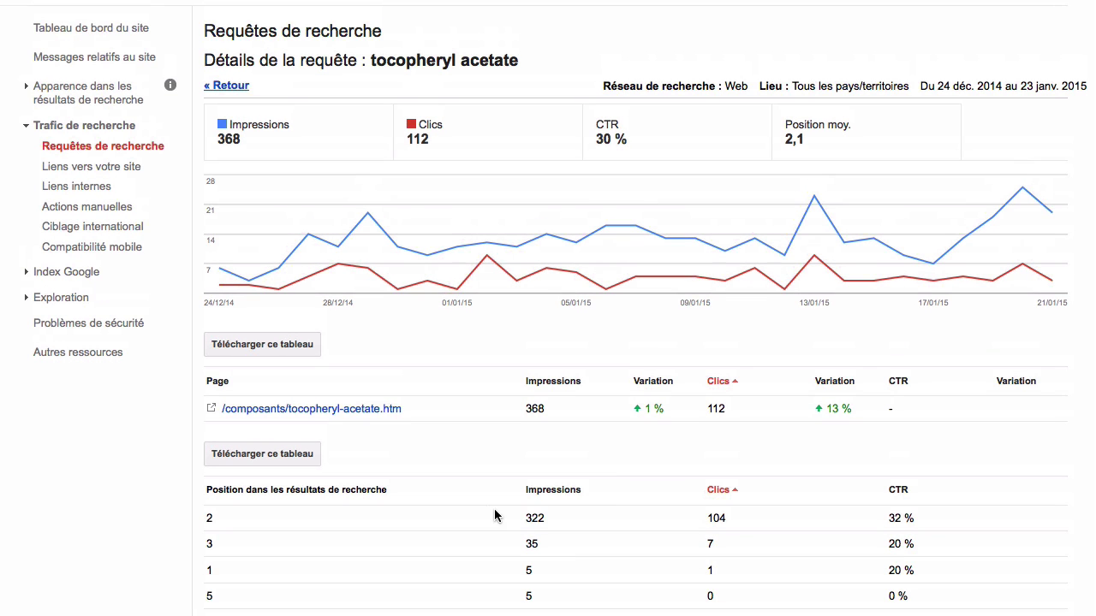
{"action": "left_click", "coordinate": [227, 86]}
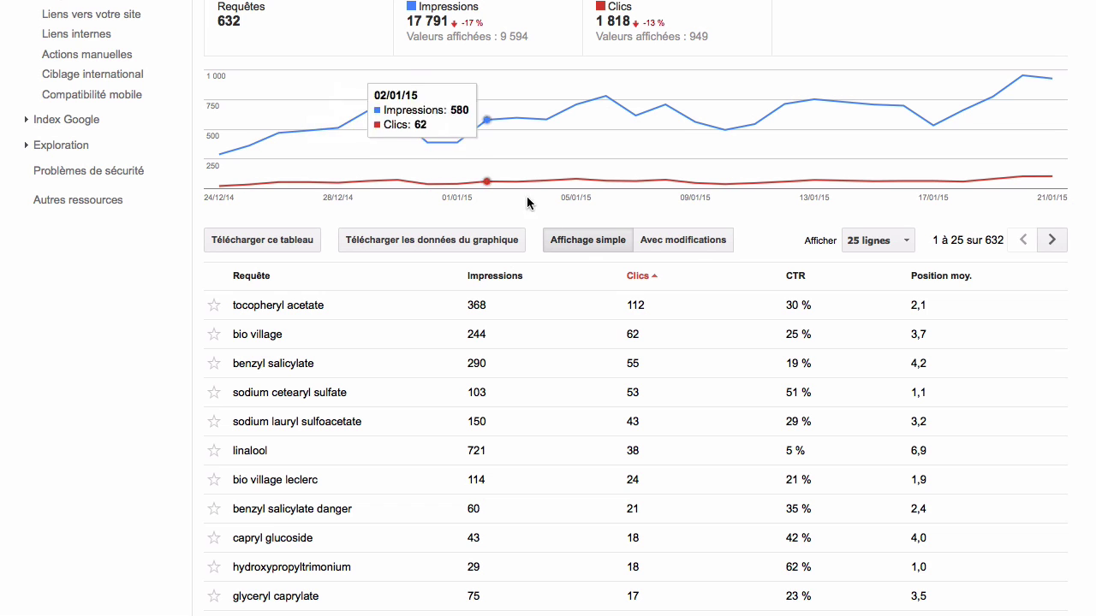
Show the most popular pages and expand /marques/bio-villages.htm to review the queries leading to it.
{"action": "scroll", "coordinate": [575, 269], "scroll_direction": "up", "scroll_amount": 2}
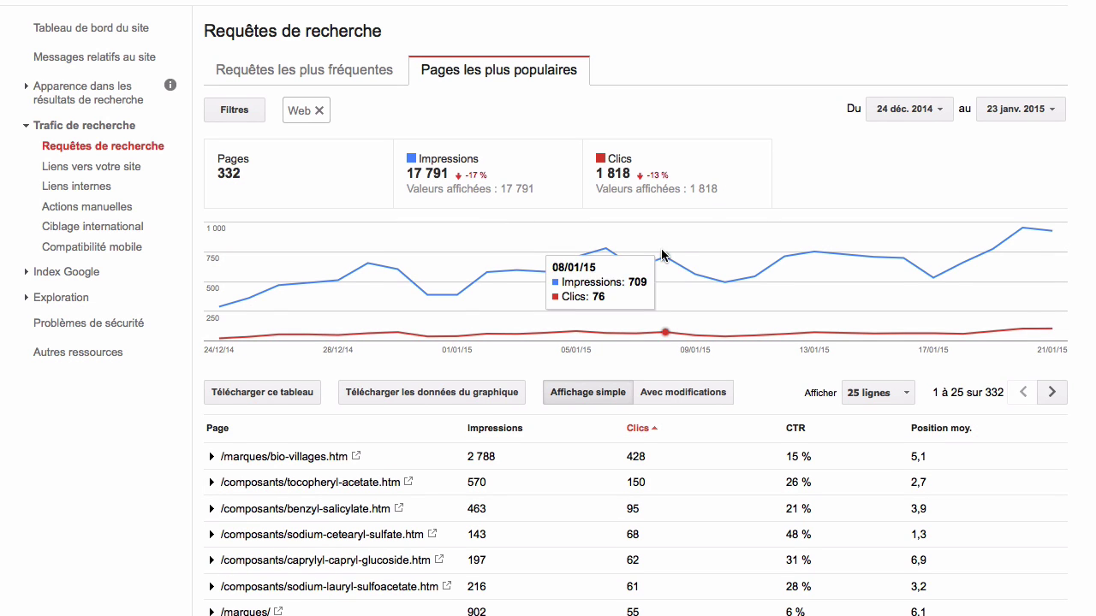
{"action": "scroll", "coordinate": [517, 378], "scroll_direction": "down", "scroll_amount": 3}
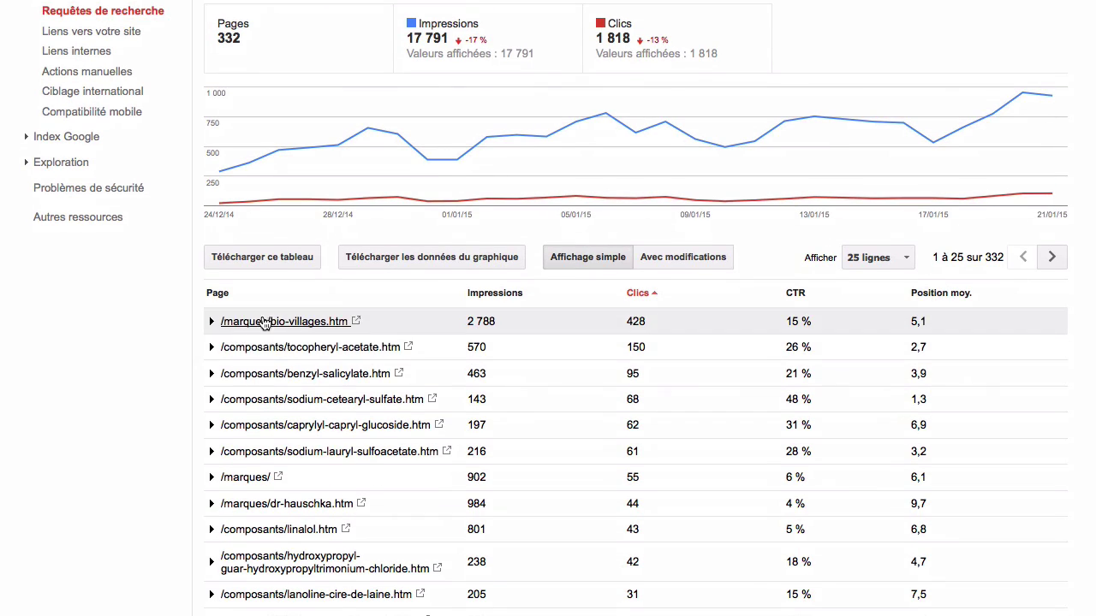
{"action": "scroll", "coordinate": [296, 338], "scroll_direction": "down", "scroll_amount": 2}
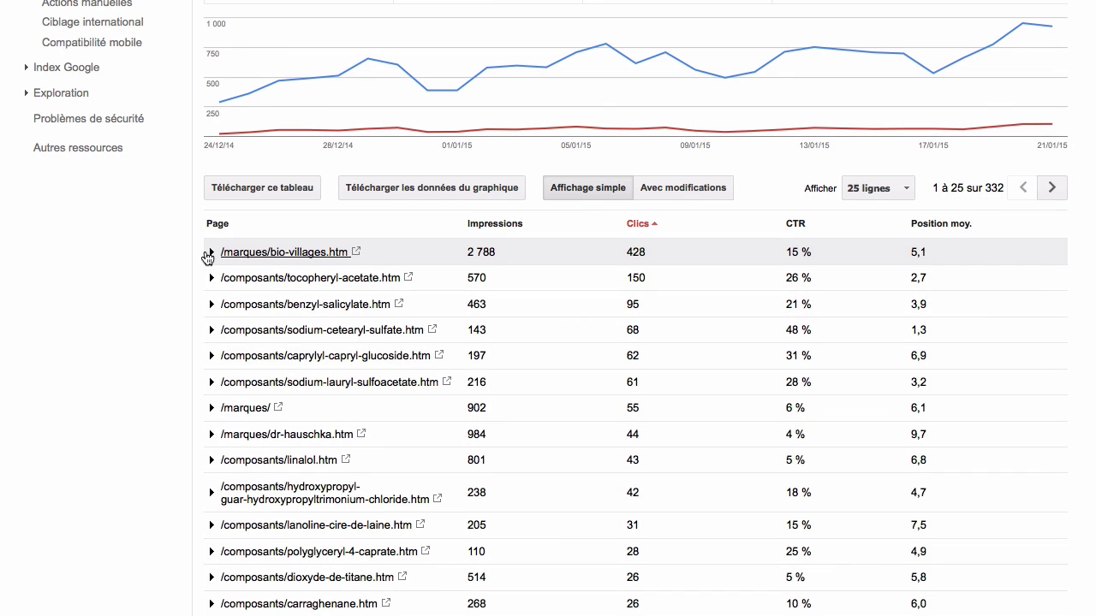
{"action": "left_click", "coordinate": [209, 254]}
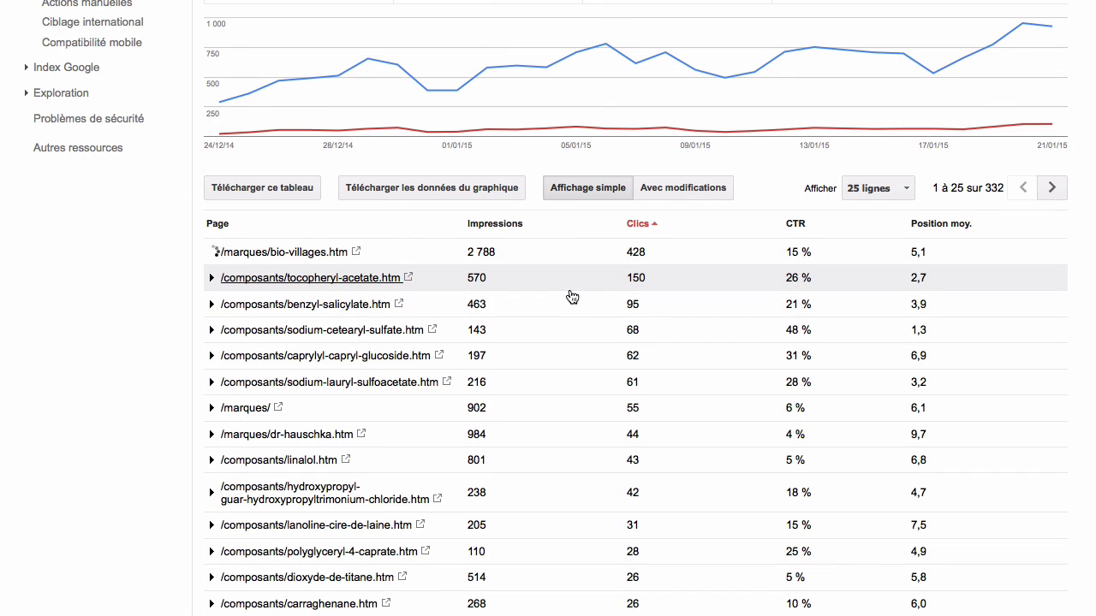
{"action": "scroll", "coordinate": [570, 291], "scroll_direction": "down", "scroll_amount": 4}
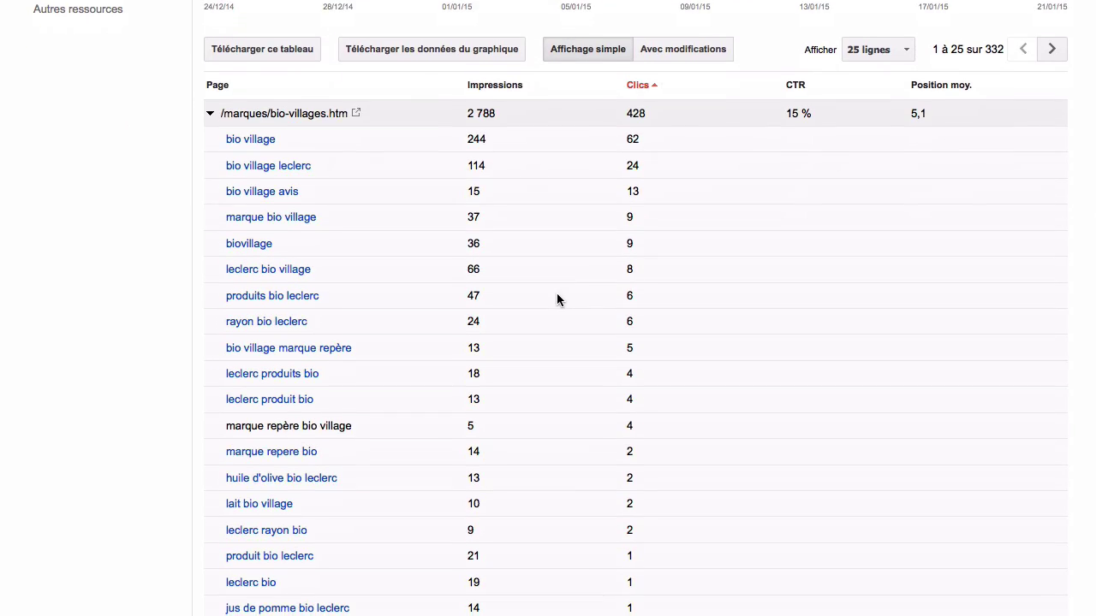
{"action": "scroll", "coordinate": [535, 191], "scroll_direction": "down", "scroll_amount": 1}
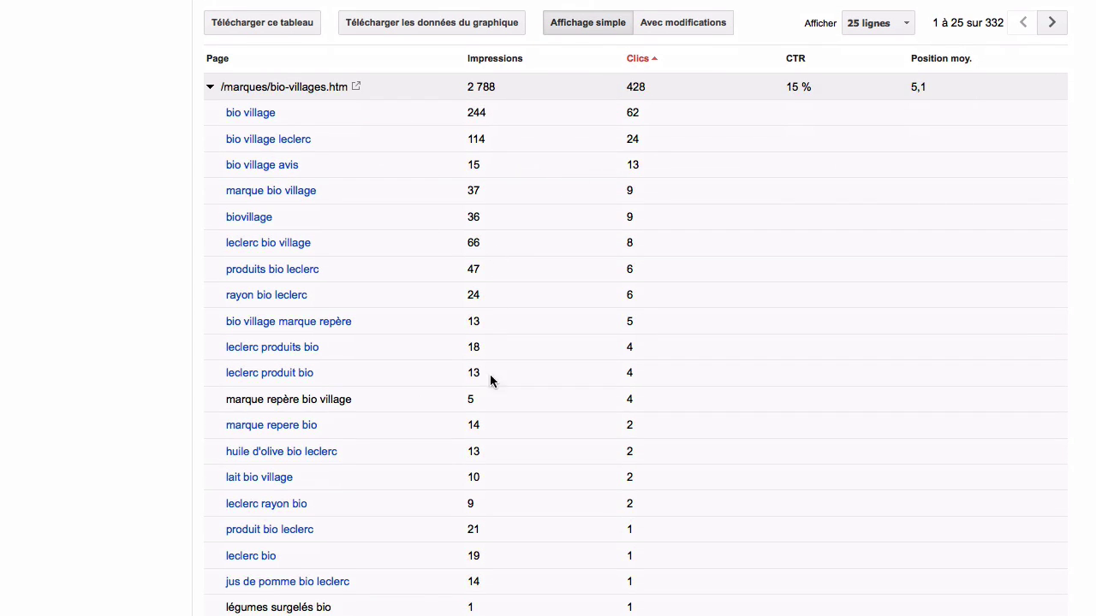
{"action": "scroll", "coordinate": [490, 374], "scroll_direction": "up", "scroll_amount": 1}
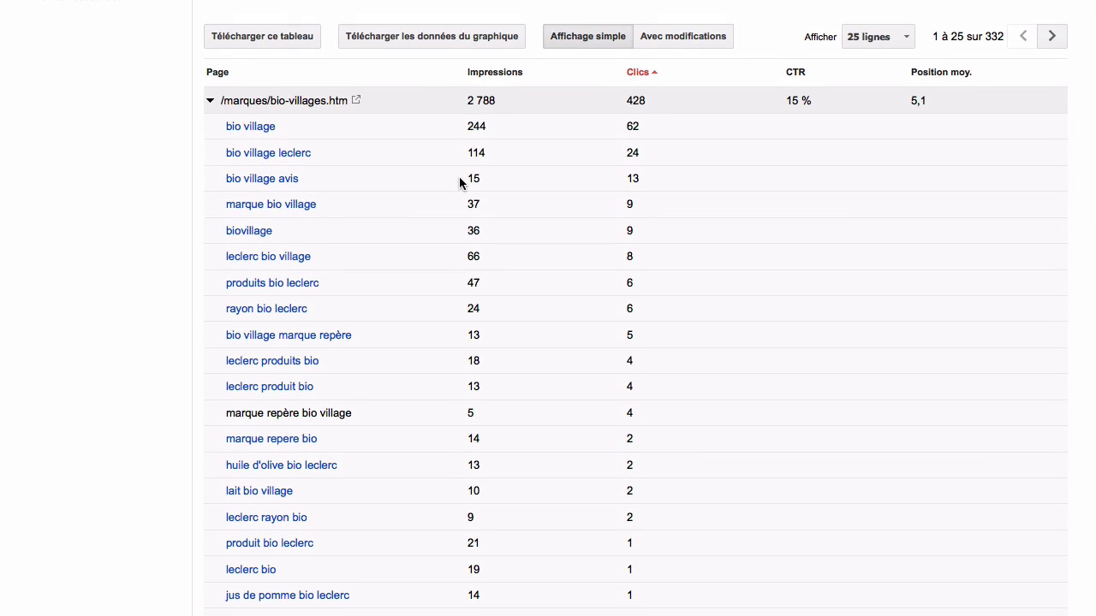
{"action": "scroll", "coordinate": [456, 209], "scroll_direction": "up", "scroll_amount": 2}
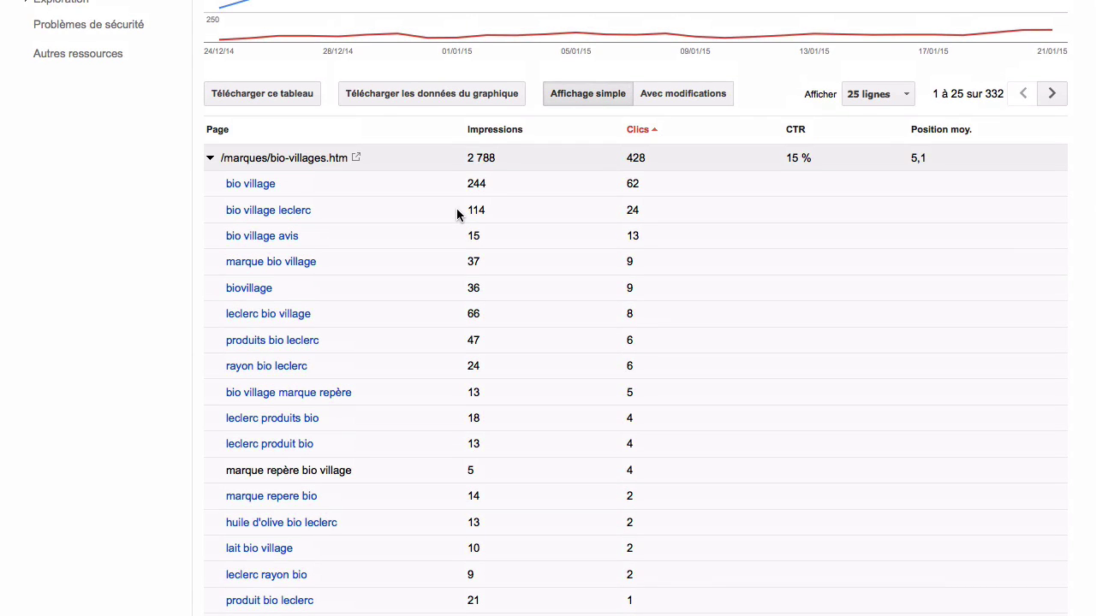
{"action": "scroll", "coordinate": [520, 311], "scroll_direction": "up", "scroll_amount": 1}
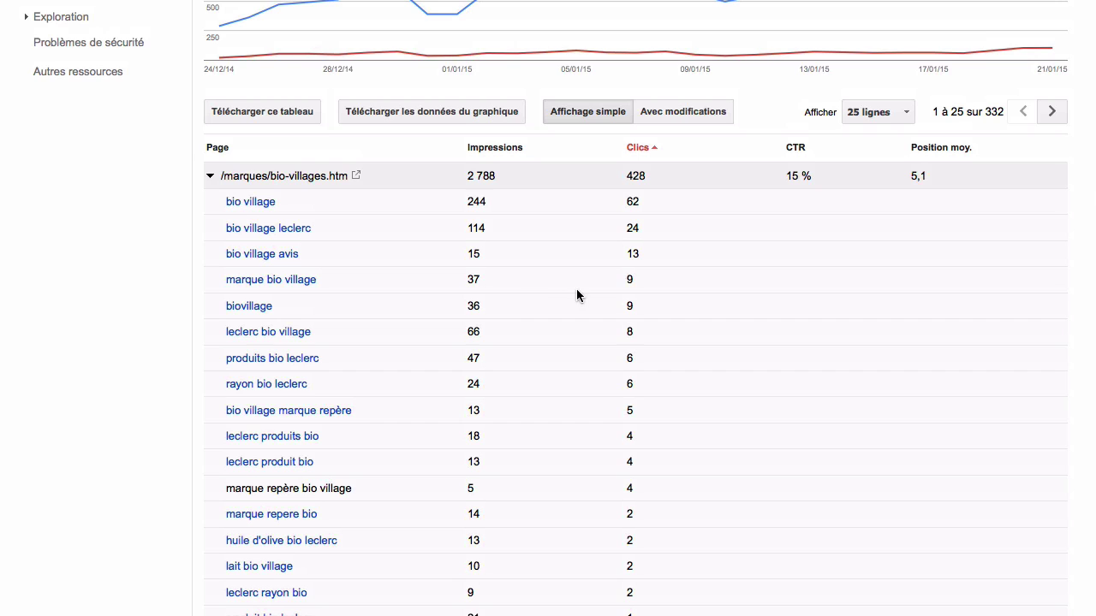
{"action": "scroll", "coordinate": [560, 294], "scroll_direction": "up", "scroll_amount": 8}
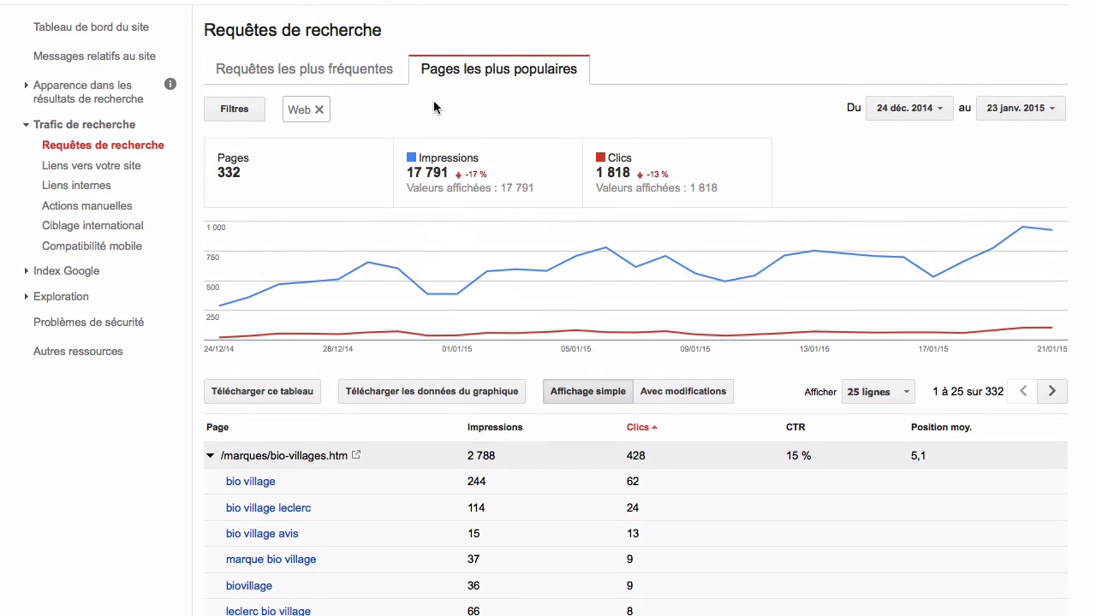
Return to the most frequent queries and display the table with changes to review each query's variations.
{"action": "mouse_move", "coordinate": [537, 227]}
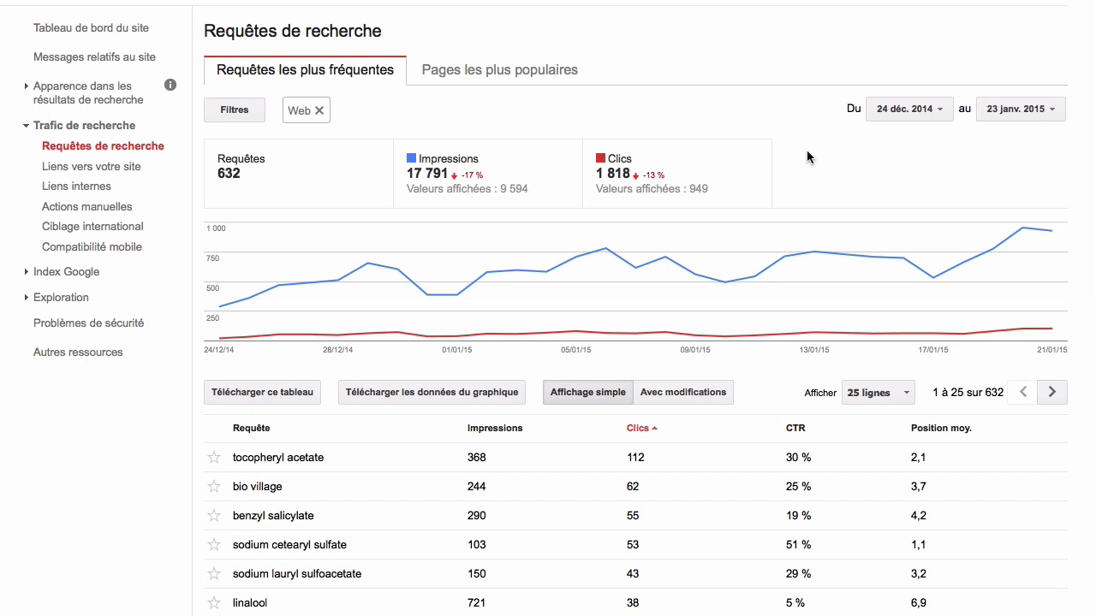
{"action": "scroll", "coordinate": [806, 150], "scroll_direction": "down", "scroll_amount": 1}
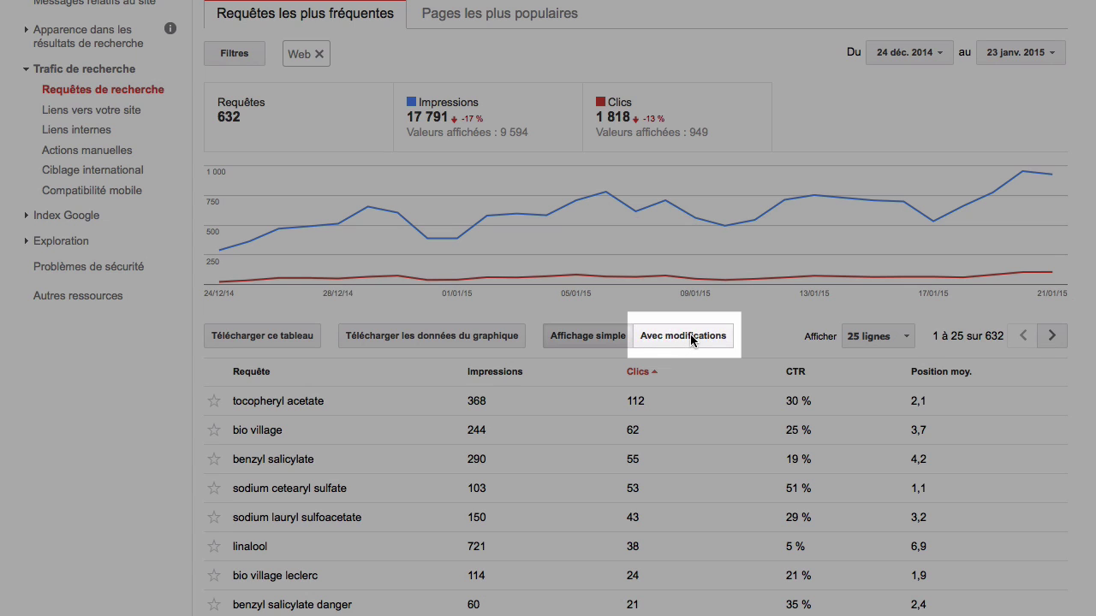
{"action": "left_click", "coordinate": [690, 336]}
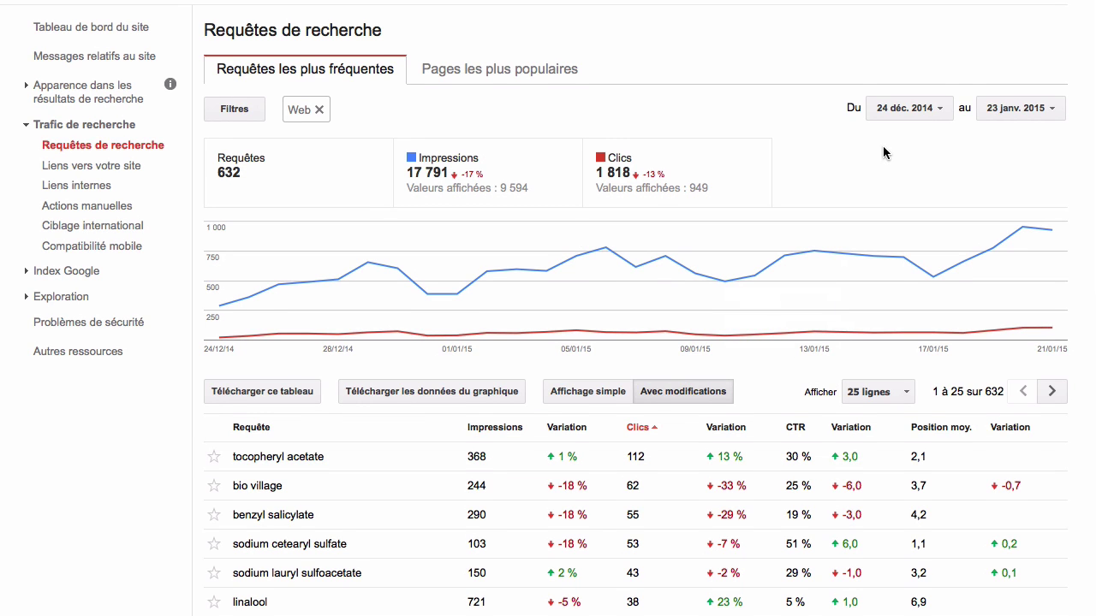
{"action": "scroll", "coordinate": [885, 152], "scroll_direction": "down", "scroll_amount": 1}
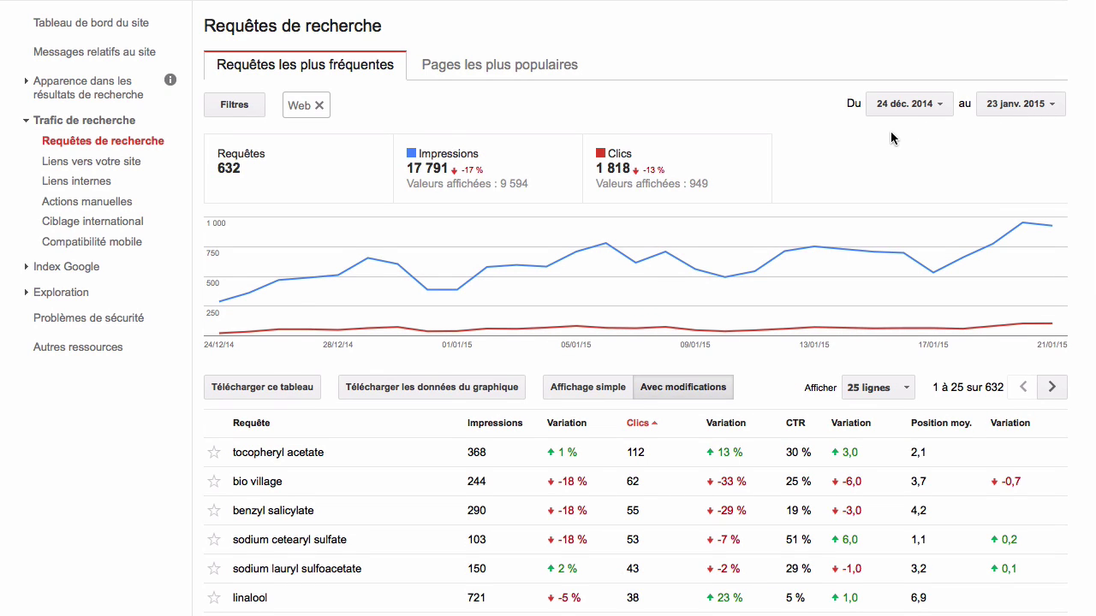
{"action": "scroll", "coordinate": [616, 449], "scroll_direction": "down", "scroll_amount": 1}
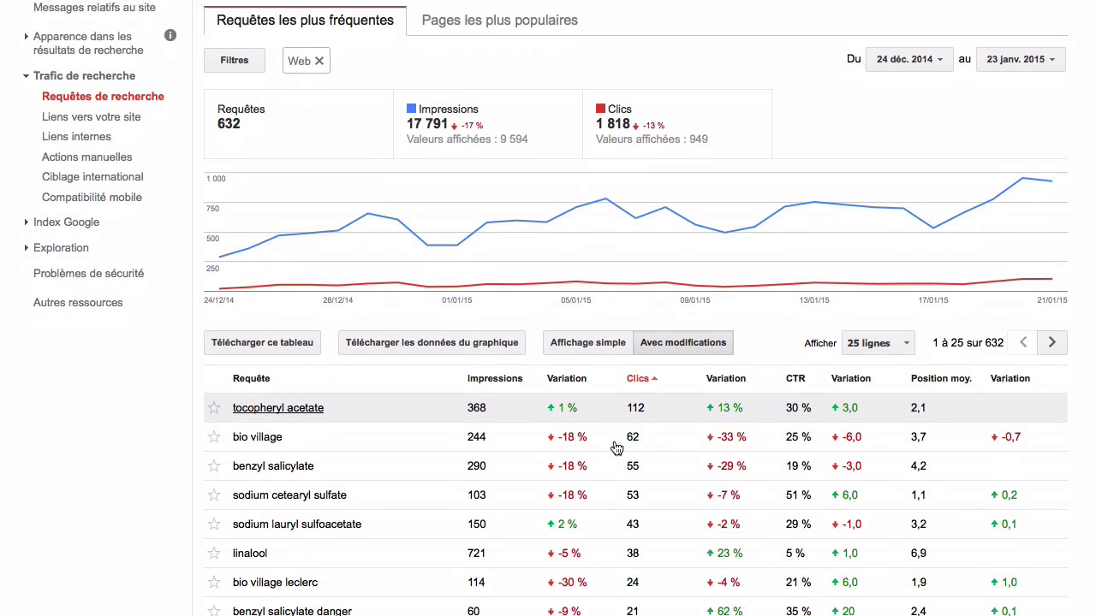
{"action": "scroll", "coordinate": [616, 448], "scroll_direction": "down", "scroll_amount": 2}
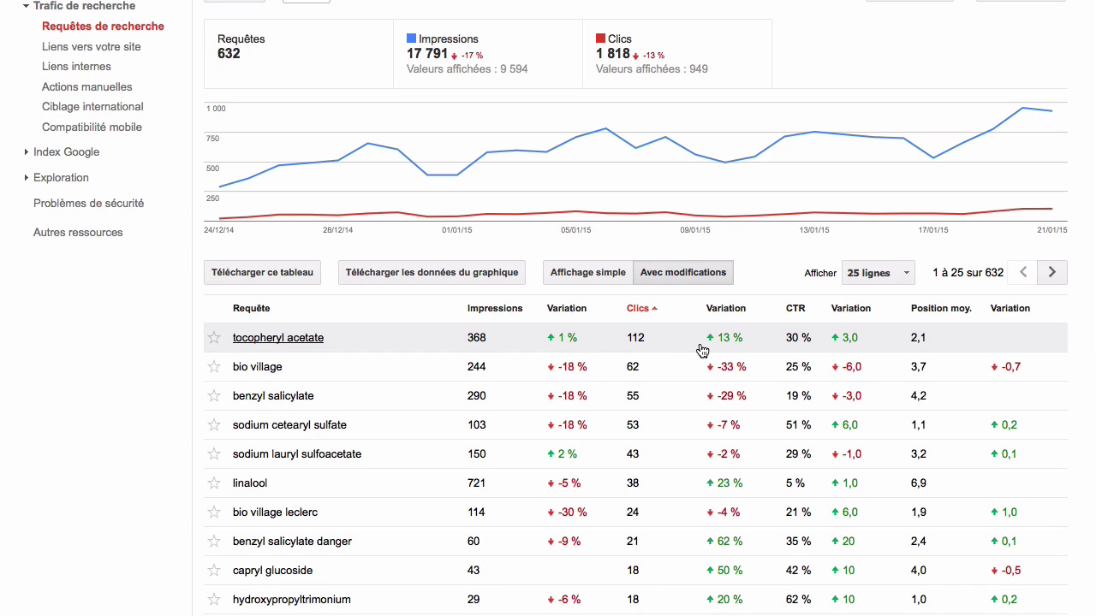
{"action": "scroll", "coordinate": [702, 350], "scroll_direction": "up", "scroll_amount": 1}
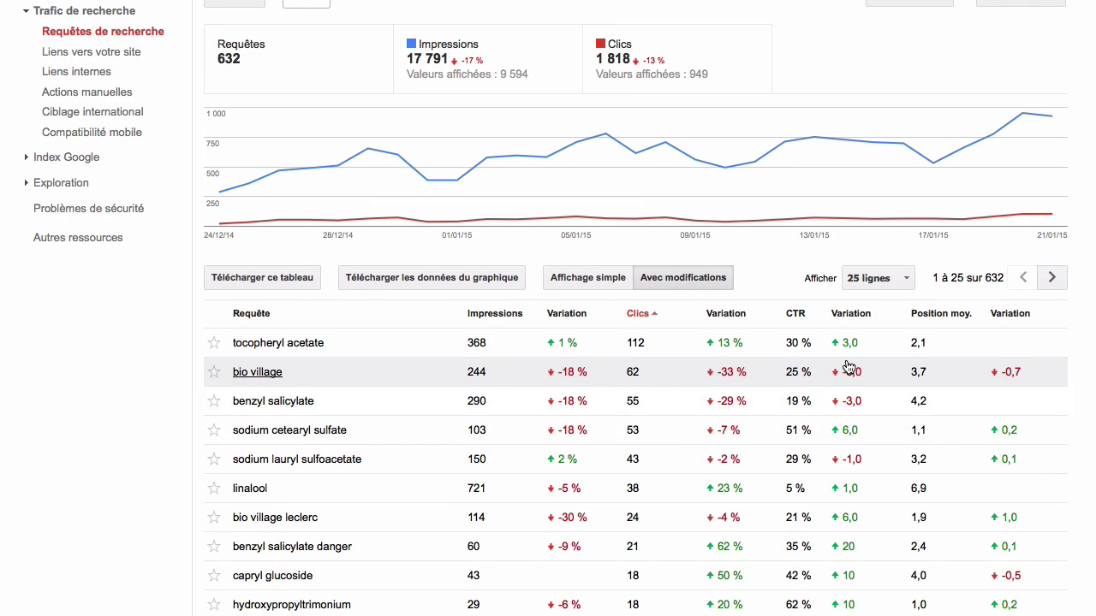
{"action": "scroll", "coordinate": [850, 489], "scroll_direction": "up", "scroll_amount": 1}
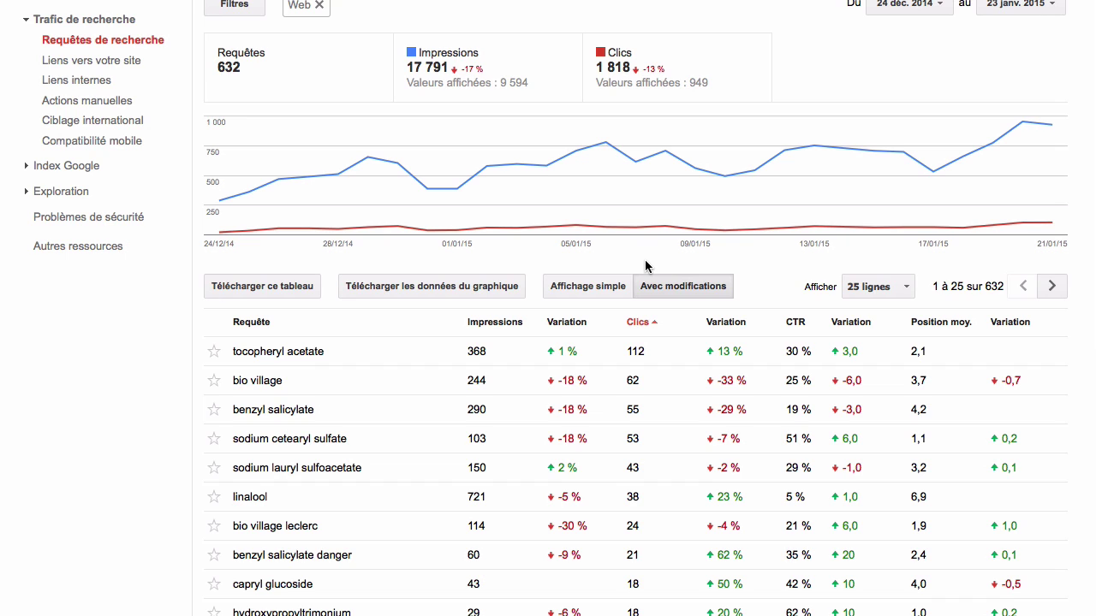
Read the WebRankInfo article on the Meta Description's importance, from its introduction to the section on CTR and page position.
{"action": "scroll", "coordinate": [645, 266], "scroll_direction": "up", "scroll_amount": 1}
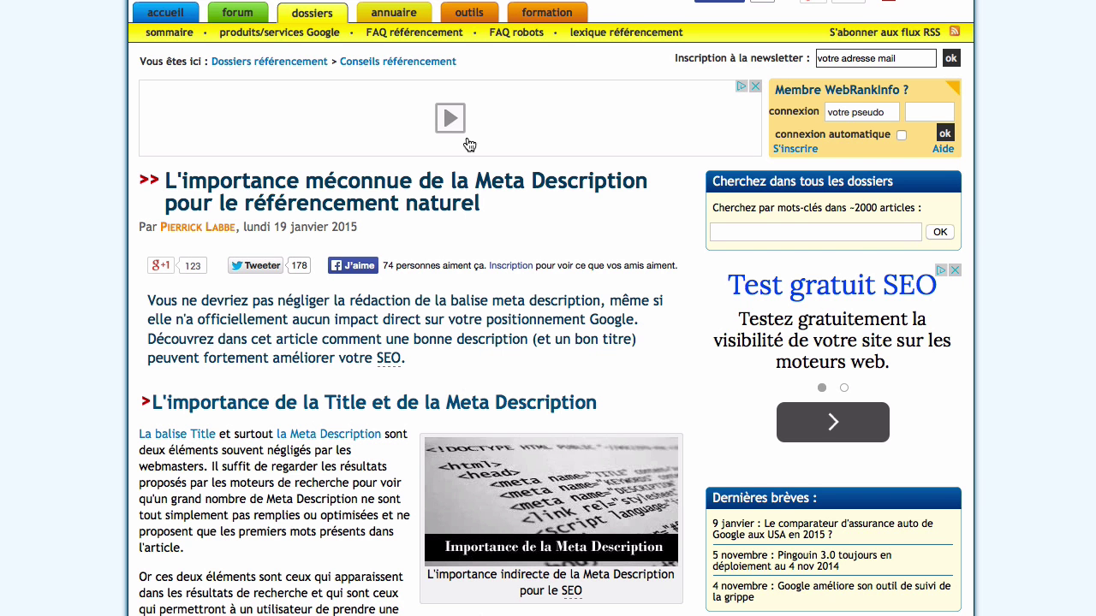
{"action": "scroll", "coordinate": [492, 128], "scroll_direction": "down", "scroll_amount": 5}
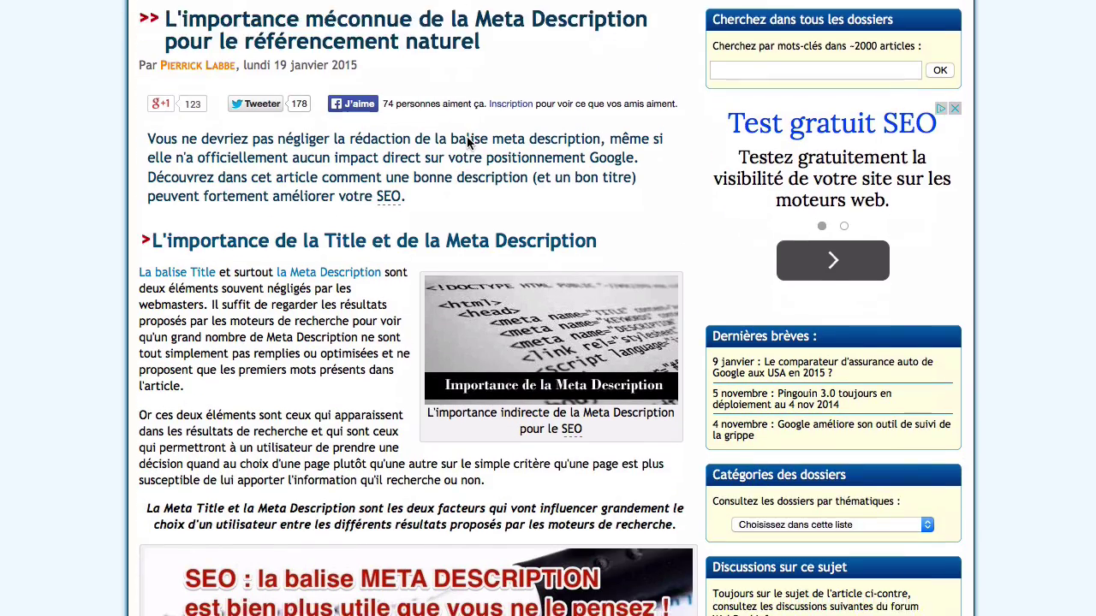
{"action": "scroll", "coordinate": [493, 128], "scroll_direction": "down", "scroll_amount": 8}
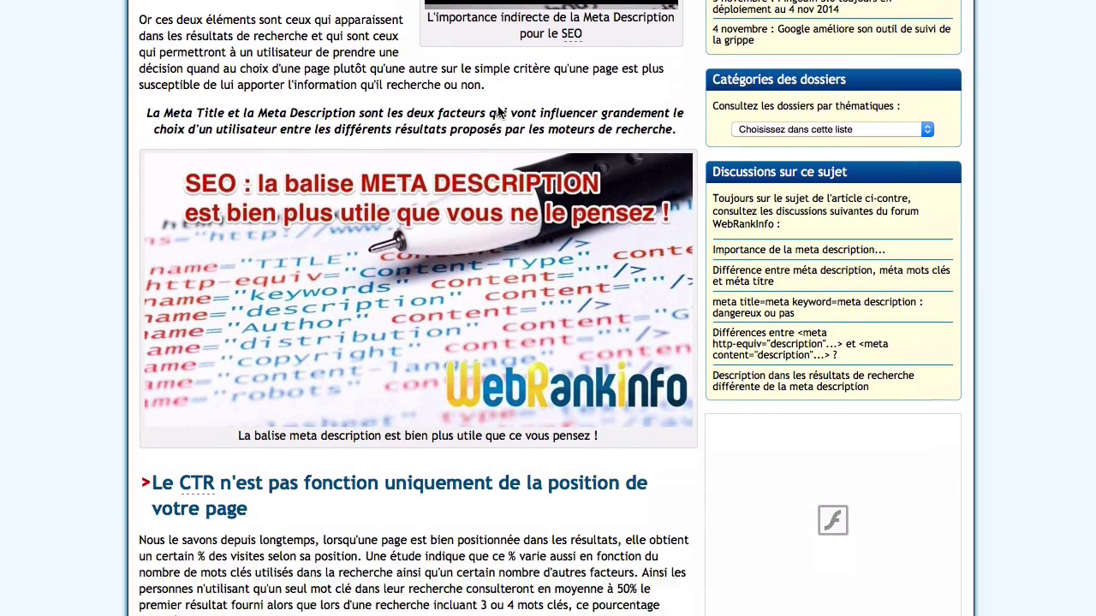
{"action": "scroll", "coordinate": [499, 111], "scroll_direction": "down", "scroll_amount": 3}
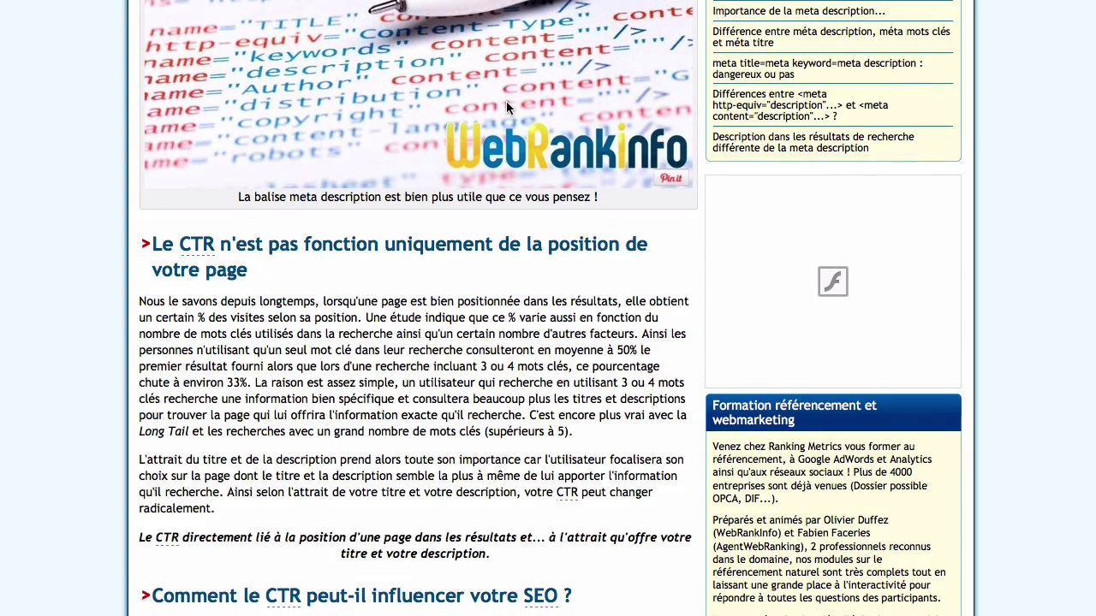
{"action": "scroll", "coordinate": [497, 110], "scroll_direction": "up", "scroll_amount": 3}
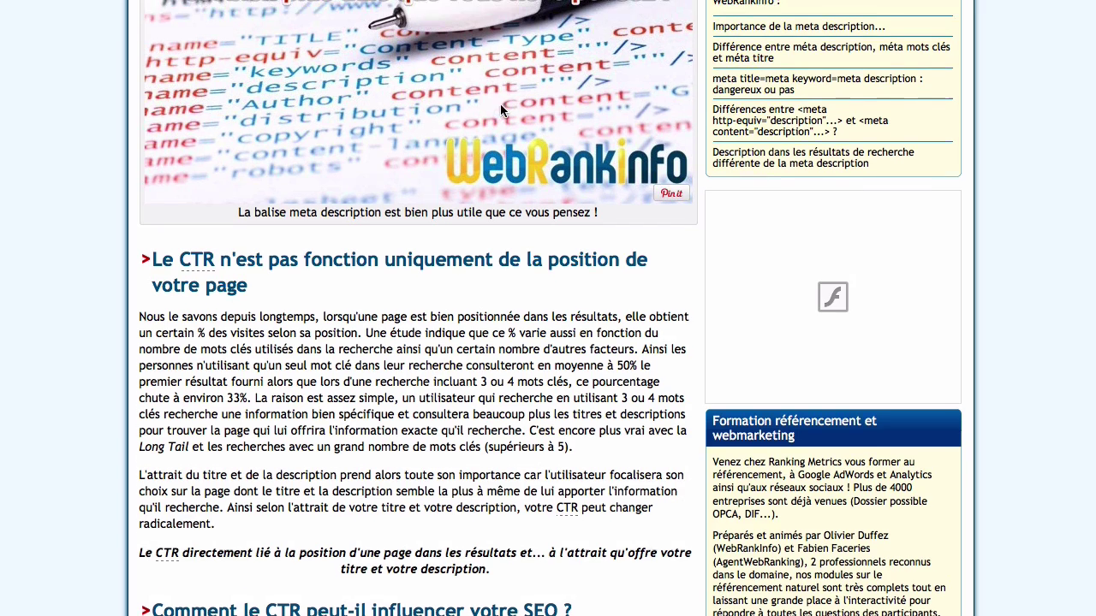
{"action": "scroll", "coordinate": [598, 24], "scroll_direction": "up", "scroll_amount": 1}
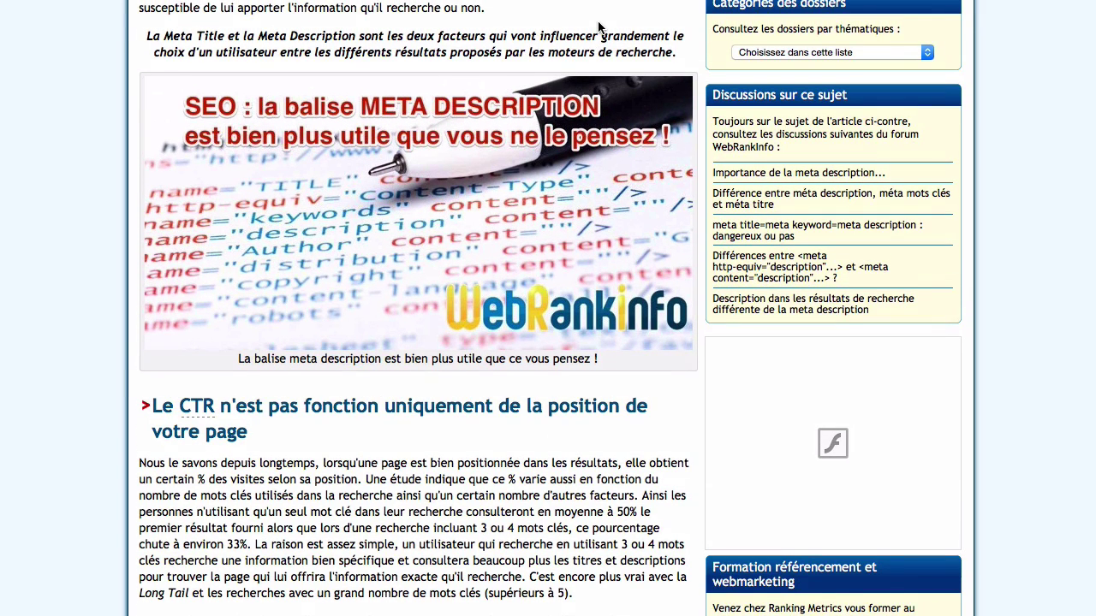
{"action": "scroll", "coordinate": [598, 26], "scroll_direction": "down", "scroll_amount": 5}
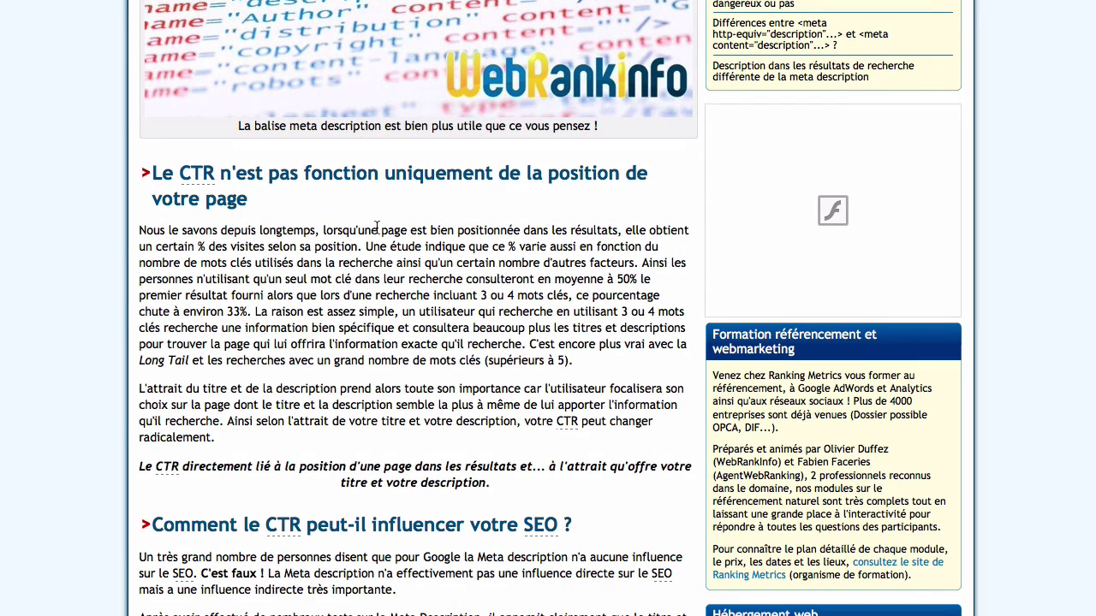
Read the article's sections on how CTR influences SEO and on judging titles and descriptions, and examine the example table of CTR and positions.
{"action": "scroll", "coordinate": [390, 239], "scroll_direction": "down", "scroll_amount": 9}
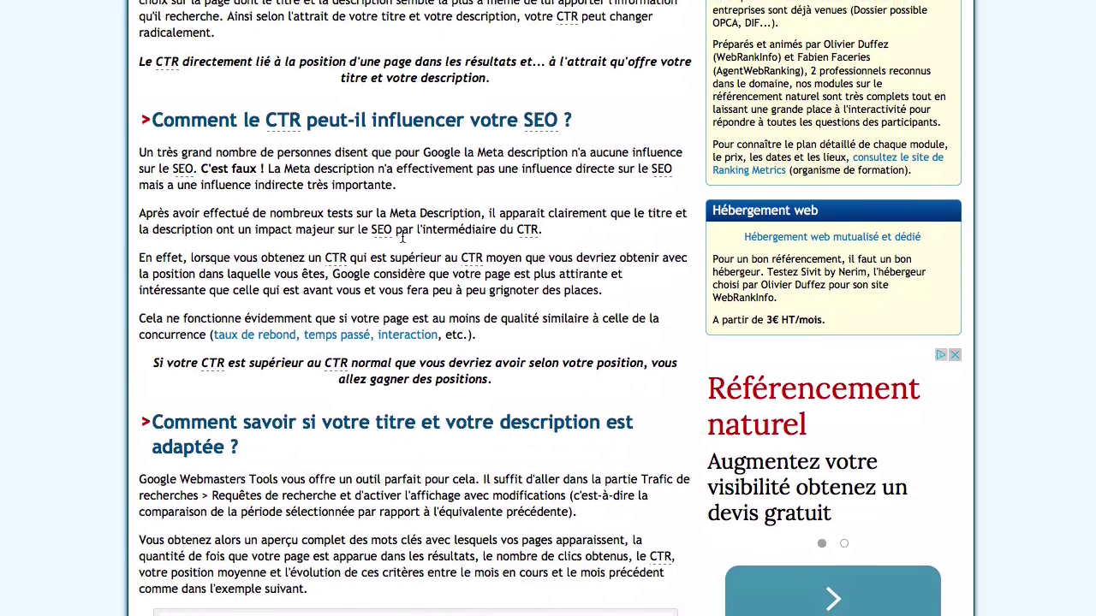
{"action": "scroll", "coordinate": [402, 239], "scroll_direction": "down", "scroll_amount": 2}
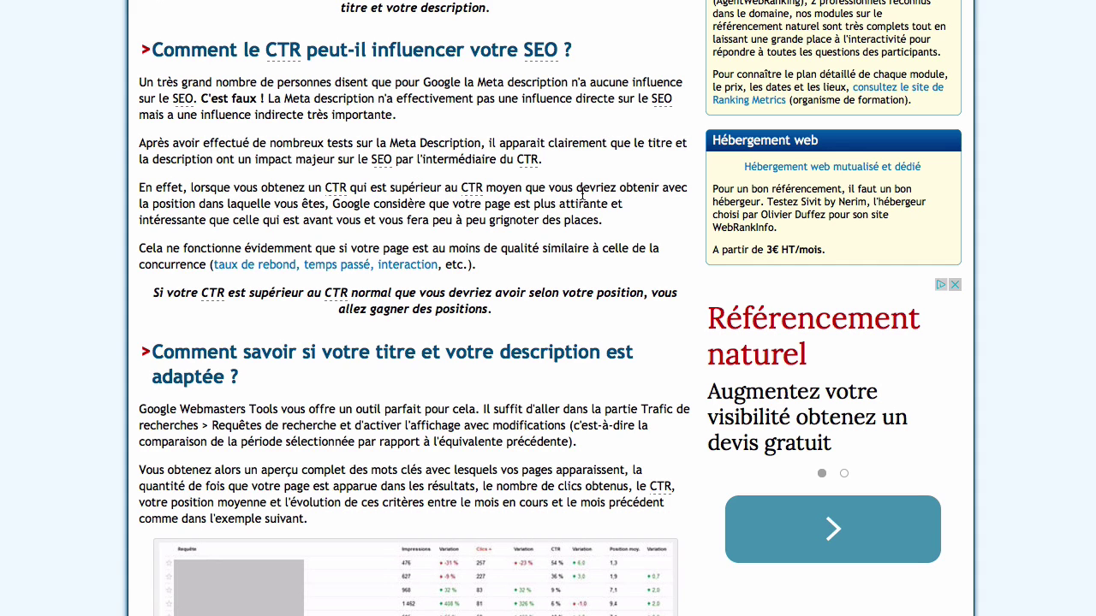
{"action": "scroll", "coordinate": [583, 197], "scroll_direction": "down", "scroll_amount": 2}
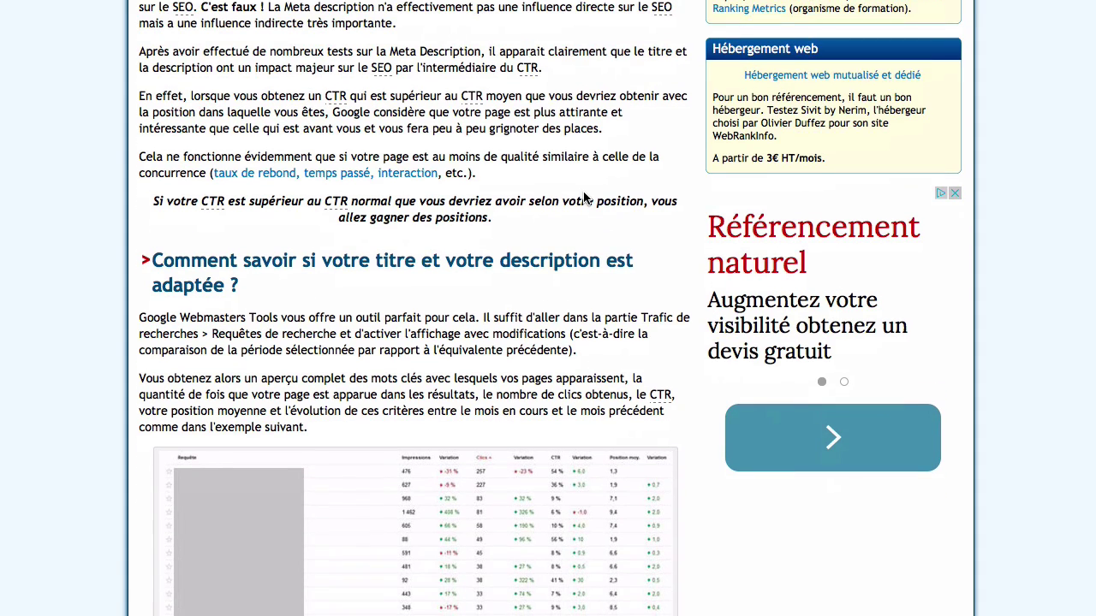
{"action": "scroll", "coordinate": [583, 197], "scroll_direction": "down", "scroll_amount": 4}
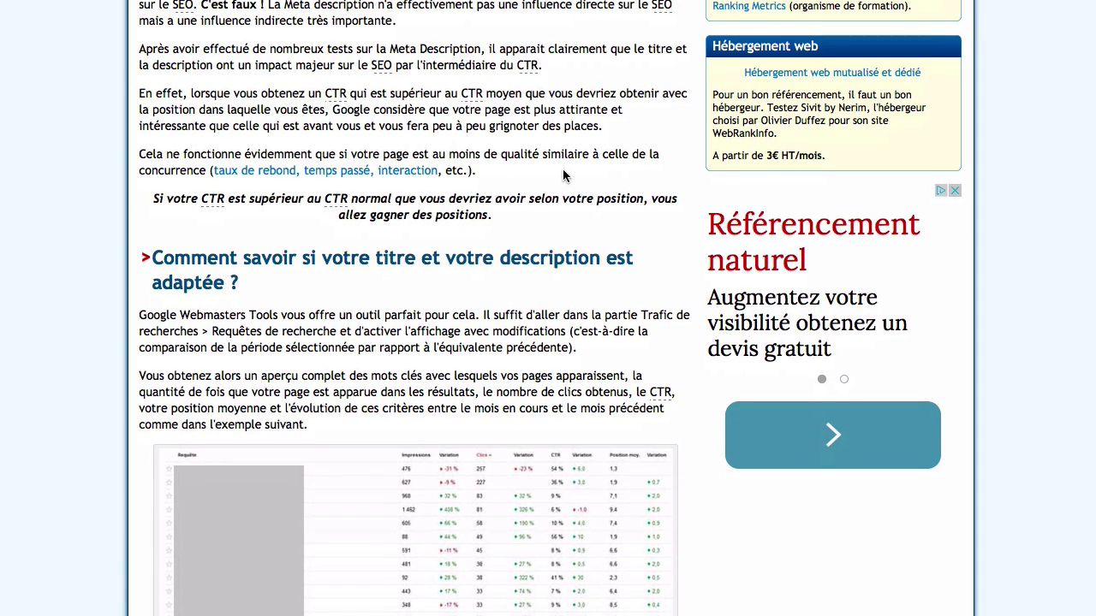
{"action": "scroll", "coordinate": [566, 171], "scroll_direction": "down", "scroll_amount": 4}
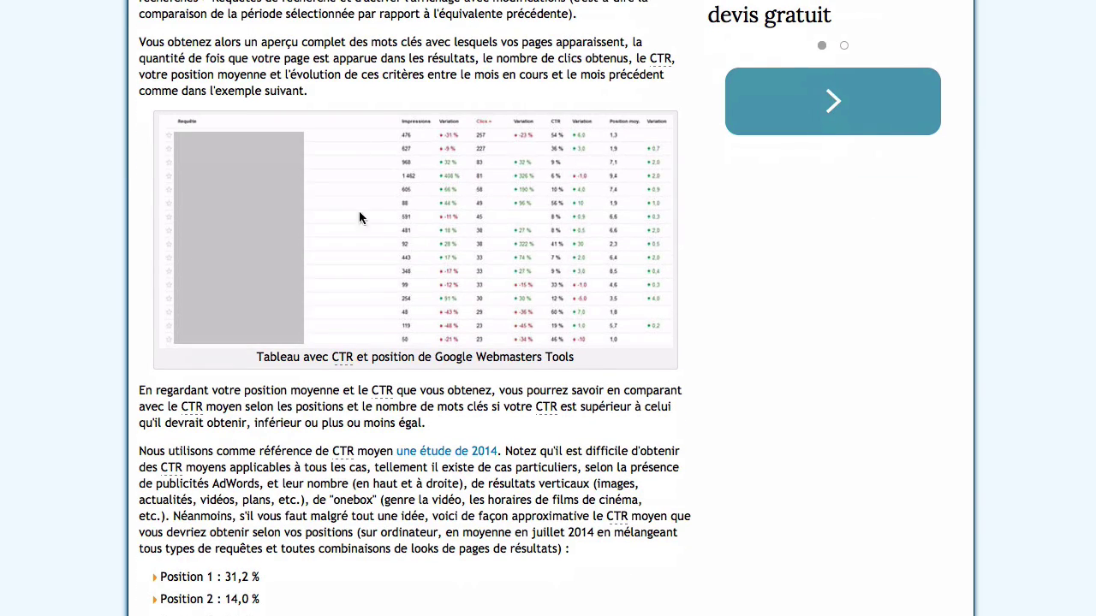
{"action": "mouse_move", "coordinate": [499, 142]}
{"action": "mouse_move", "coordinate": [615, 127]}
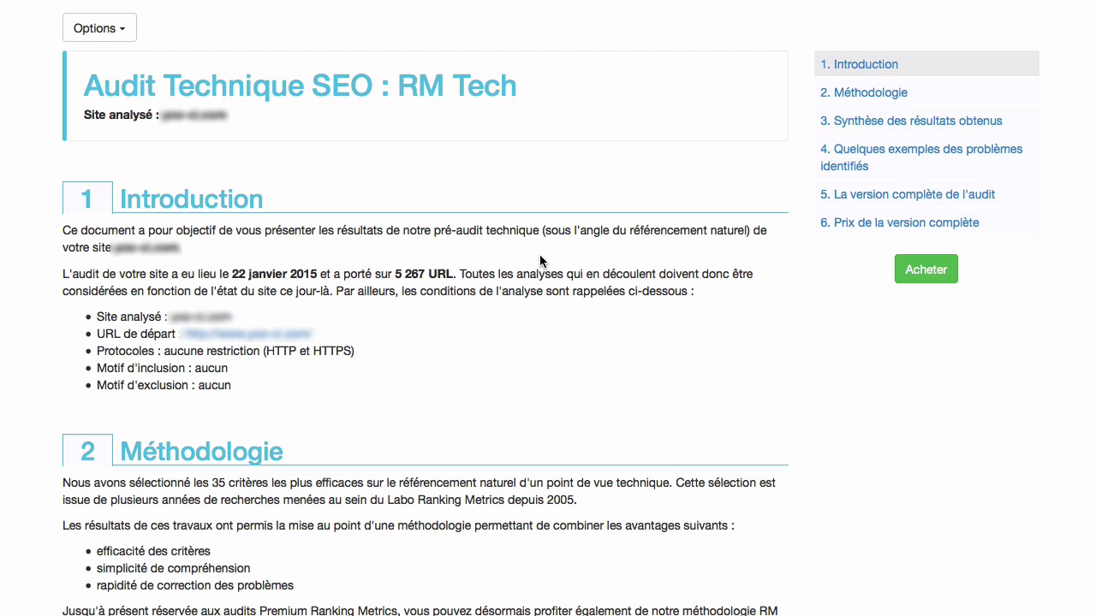
Examine the results summary in the RM Tech technical SEO audit, focusing on the "Titres non optimisés" row.
{"action": "scroll", "coordinate": [539, 261], "scroll_direction": "down", "scroll_amount": 10}
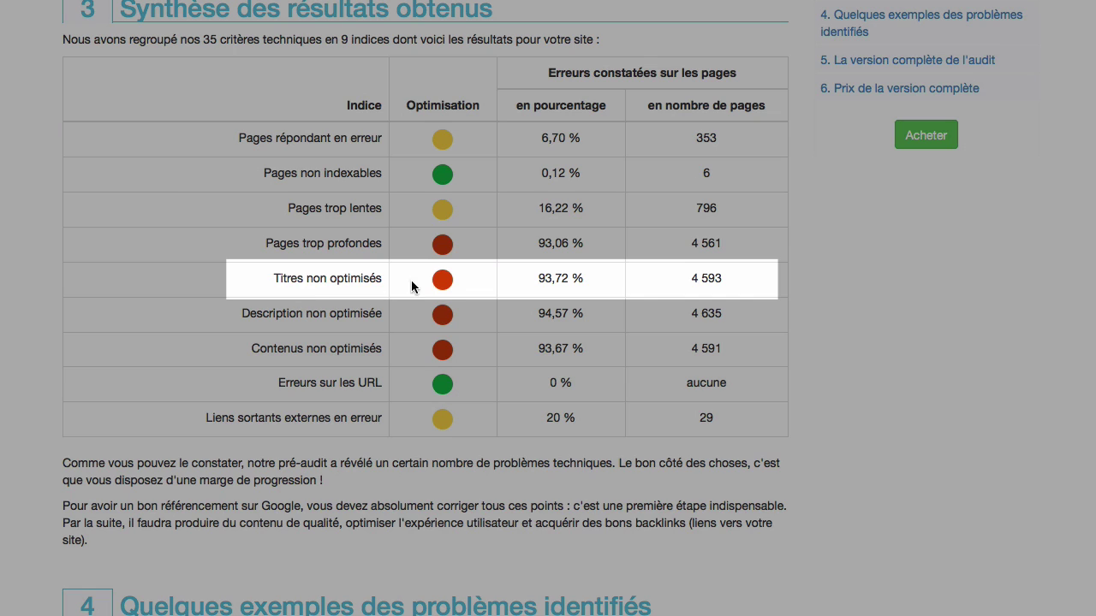
{"action": "left_click_drag", "start_coordinate": [329, 279], "coordinate": [377, 279]}
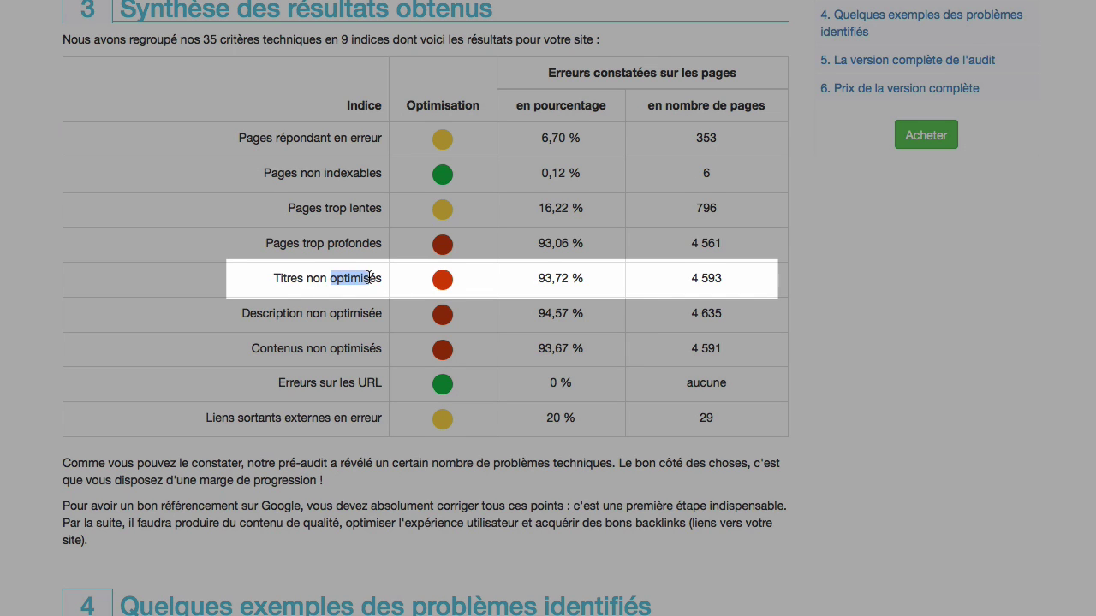
{"action": "left_click", "coordinate": [512, 283]}
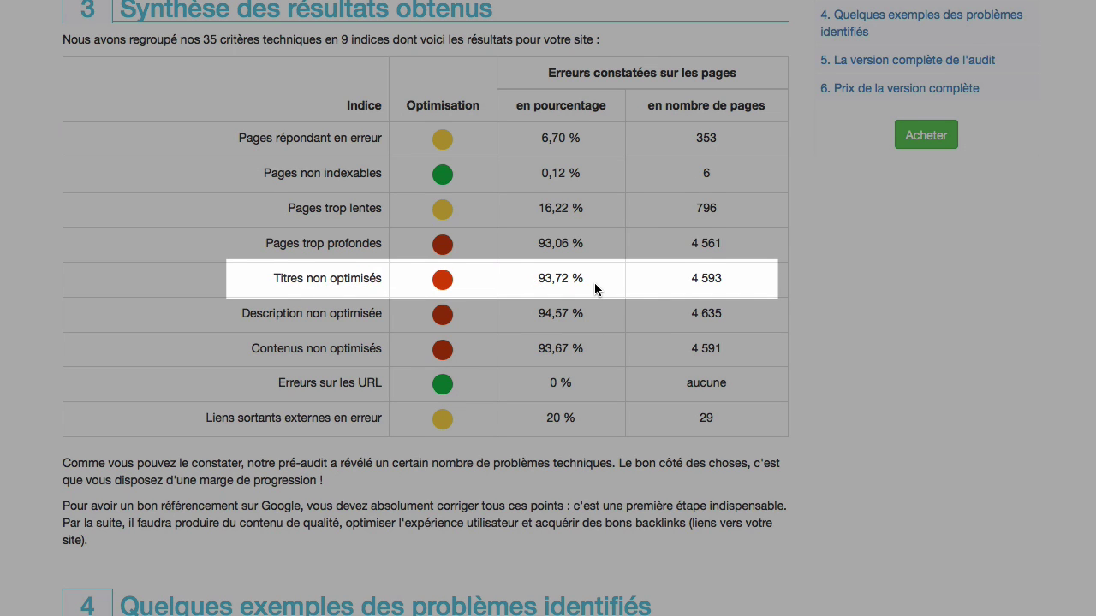